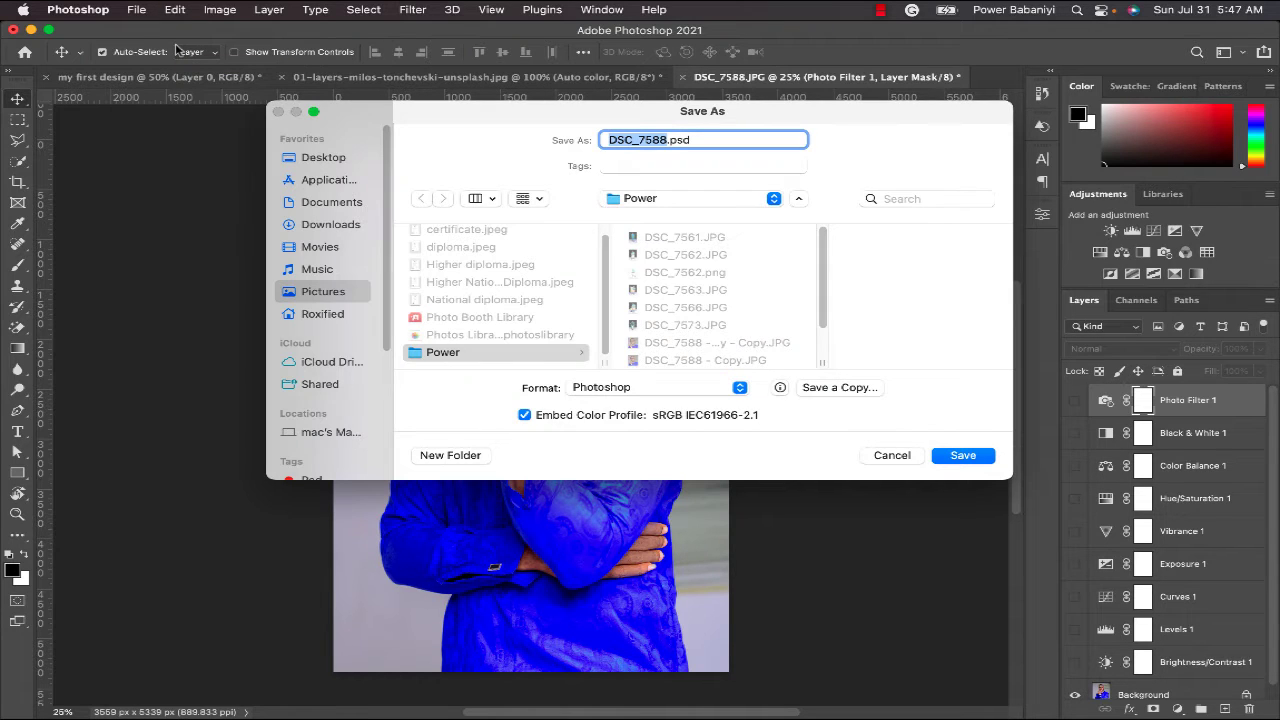
# - Check the DSC_7588 file name and extension, then move the Save As dialog off the face
pyautogui.click(670, 140)
pyautogui.moveTo(670, 140); pyautogui.dragTo(719, 154)
pyautogui.click(714, 142)
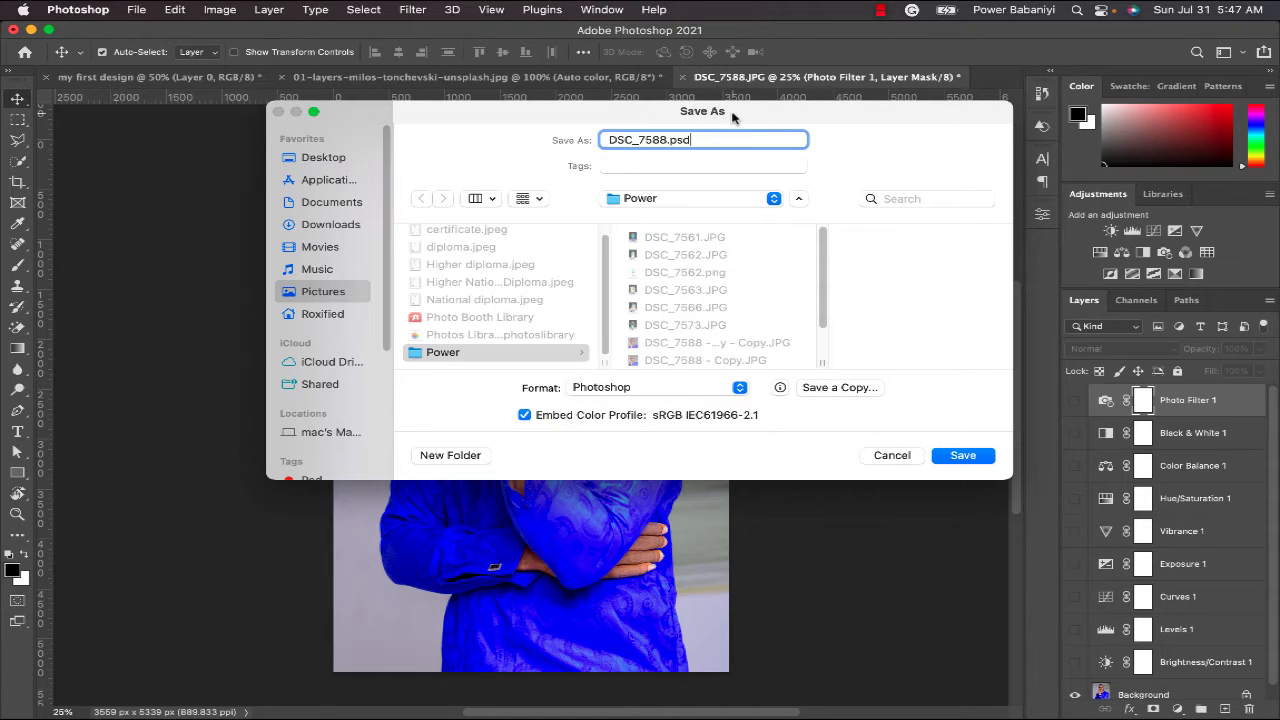
pyautogui.moveTo(732, 118); pyautogui.dragTo(671, 188)
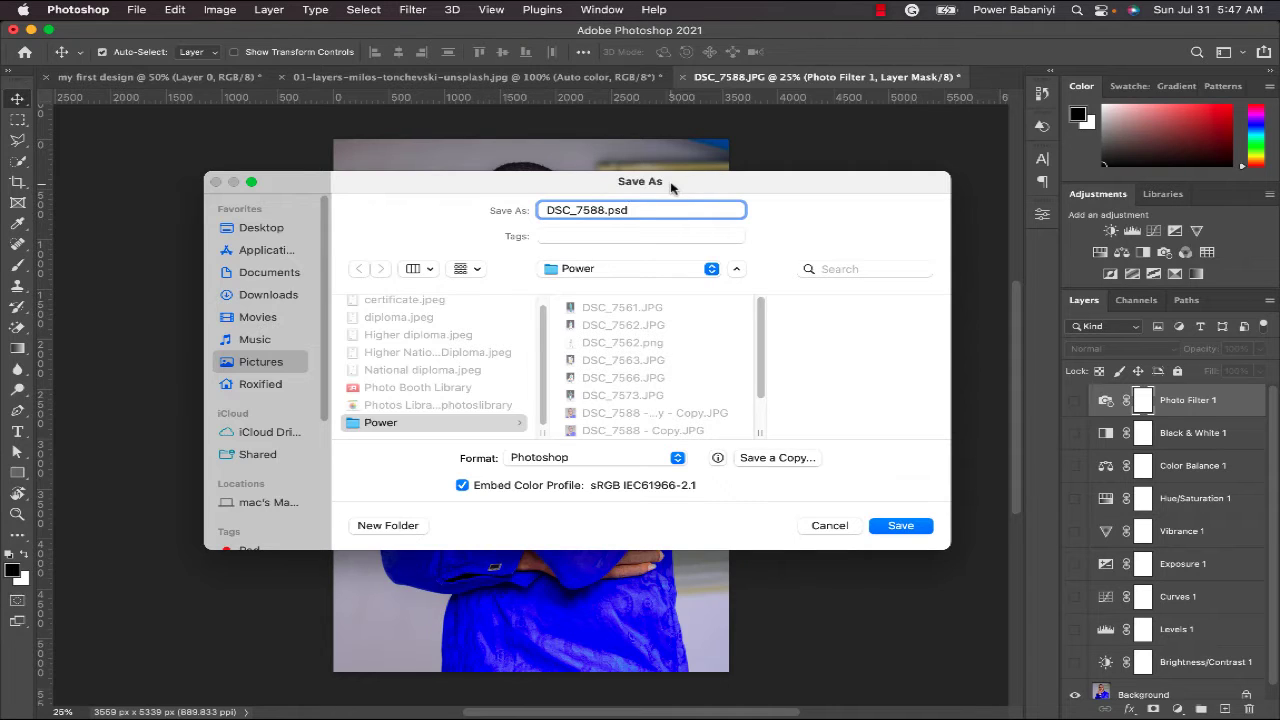
# - Confirm Photoshop format in the Format list, cancel, and reopen Save As with Shift+Cmd+S
pyautogui.click(677, 458)
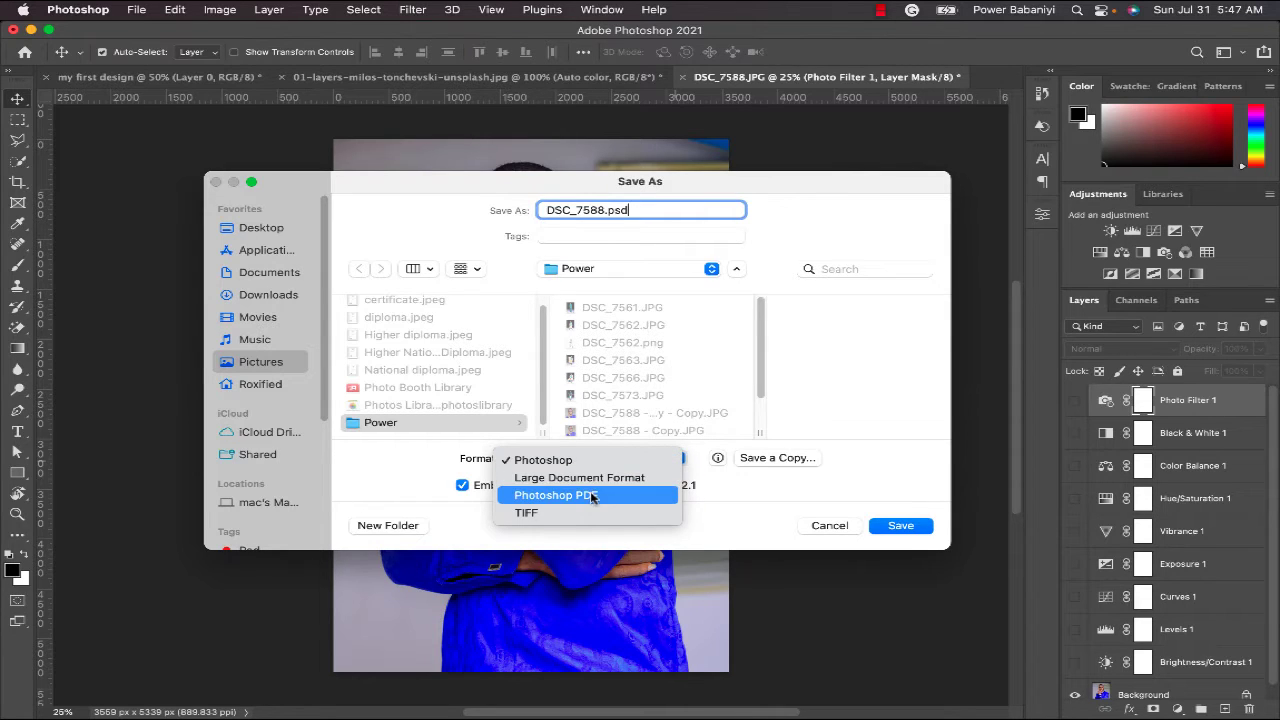
pyautogui.click(760, 496)
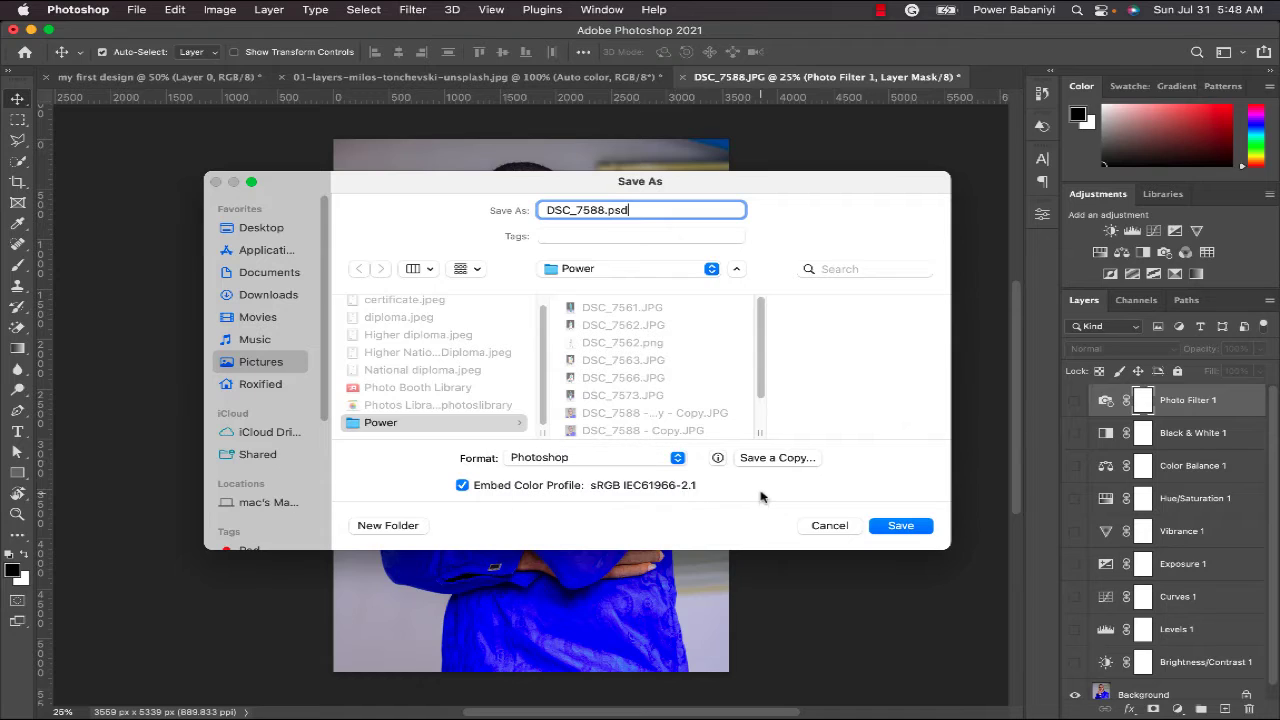
pyautogui.click(829, 525)
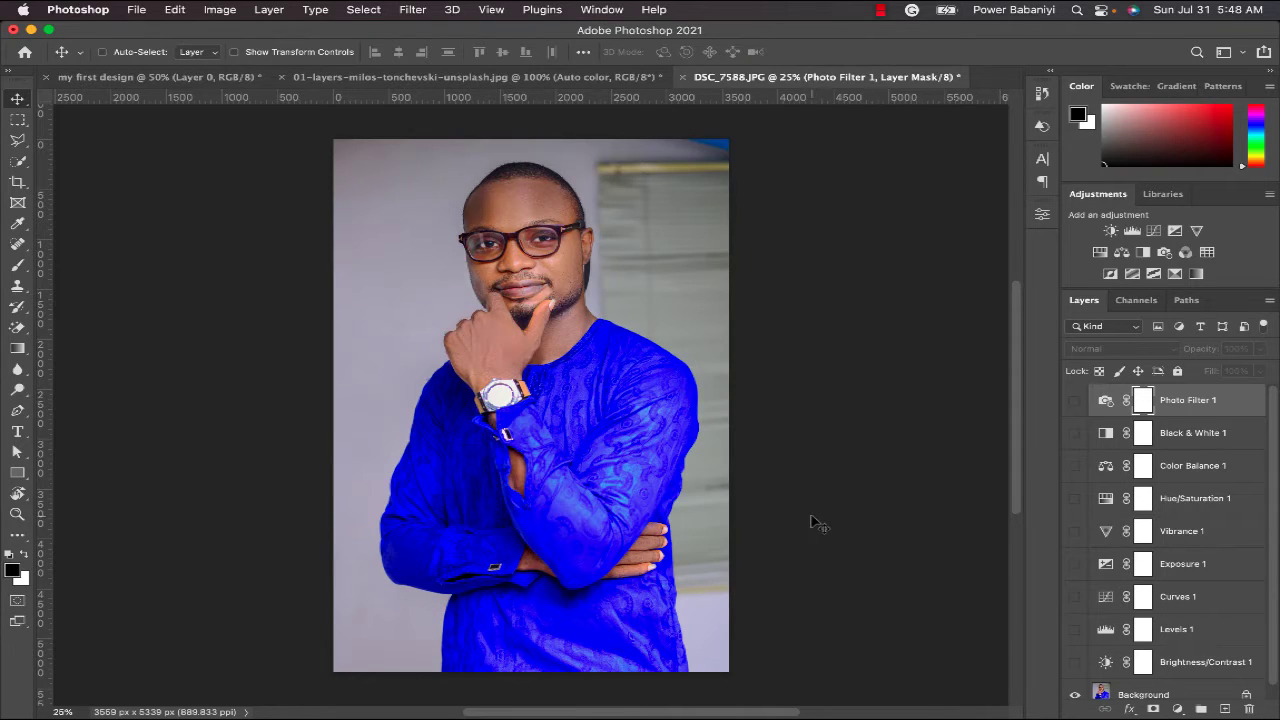
pyautogui.press('super+shift+s')
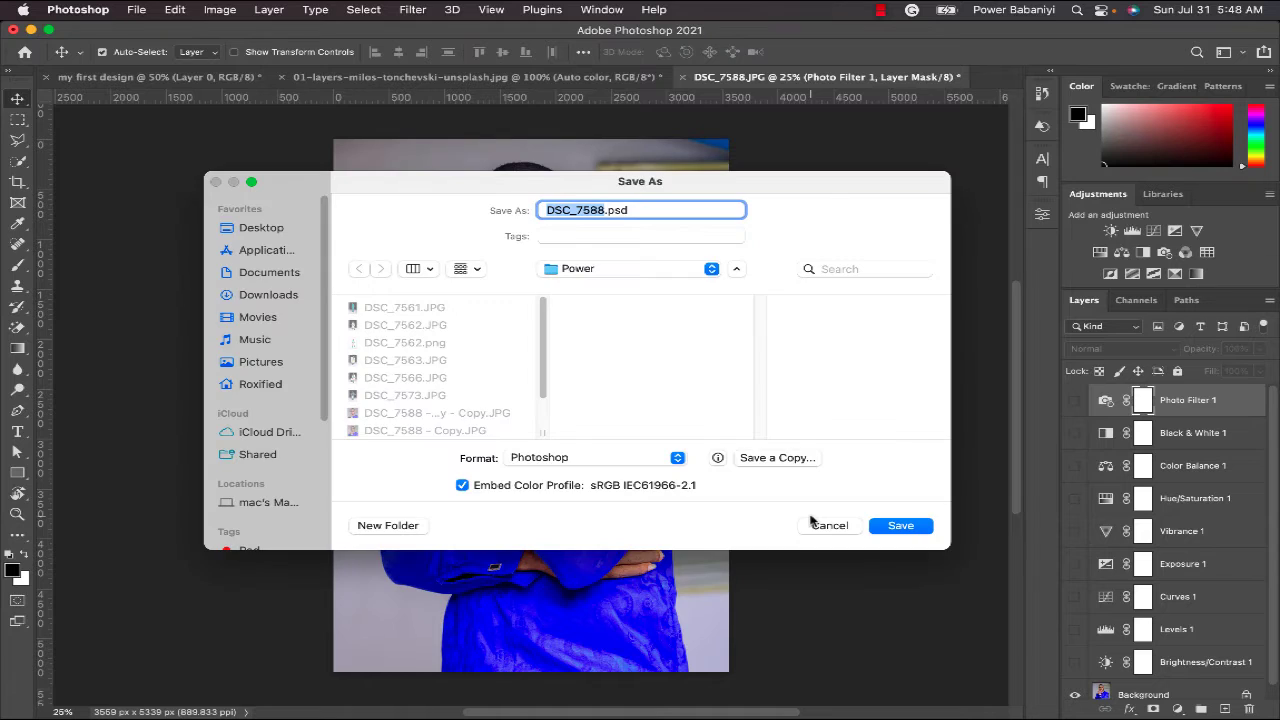
# - Review the Save As format list twice, leaving it unchanged
pyautogui.click(679, 460)
pyautogui.click(721, 500)
pyautogui.click(680, 460)
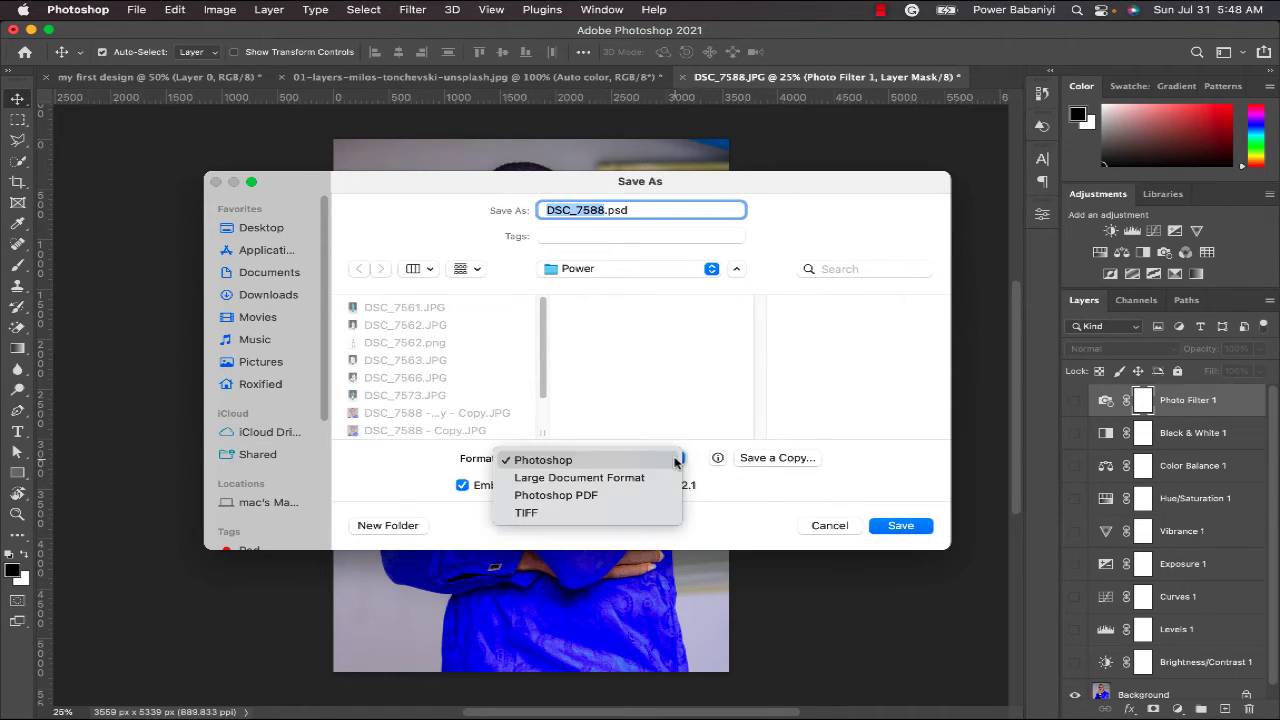
pyautogui.click(757, 461)
# - Save a copy as JPEG, accepting Maximum quality 12 in JPEG Options
pyautogui.click(777, 458)
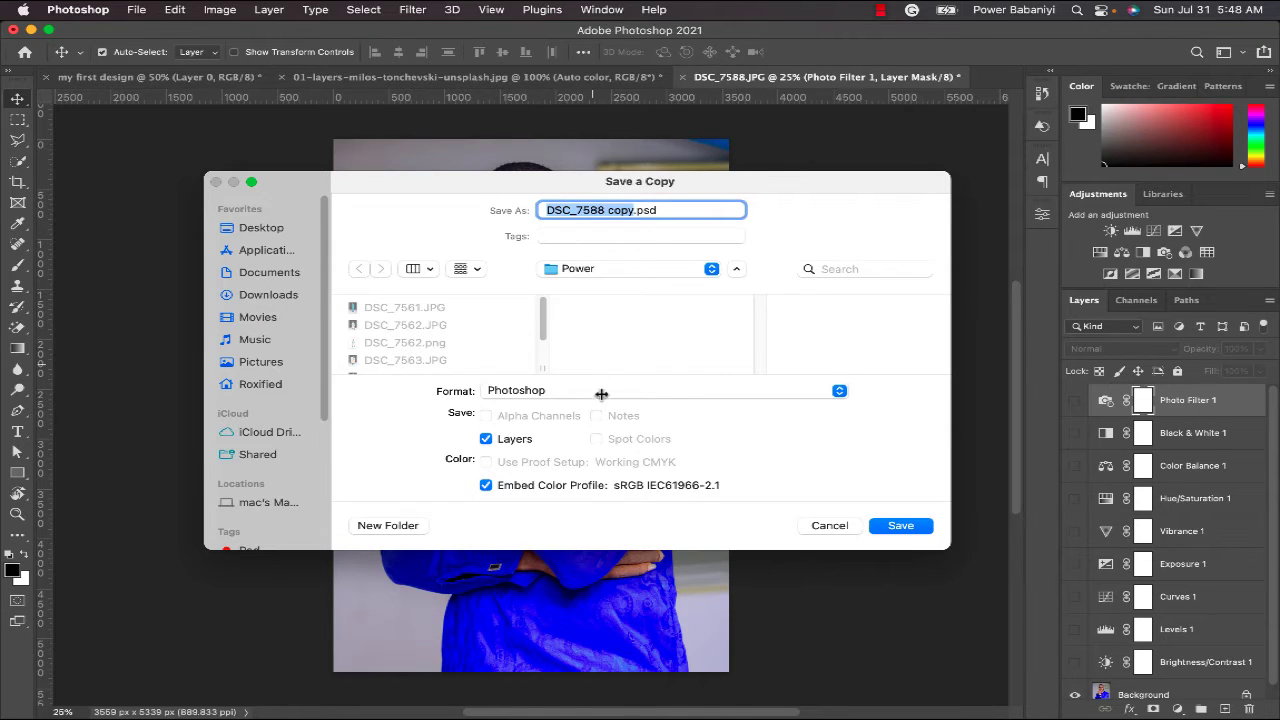
pyautogui.click(839, 391)
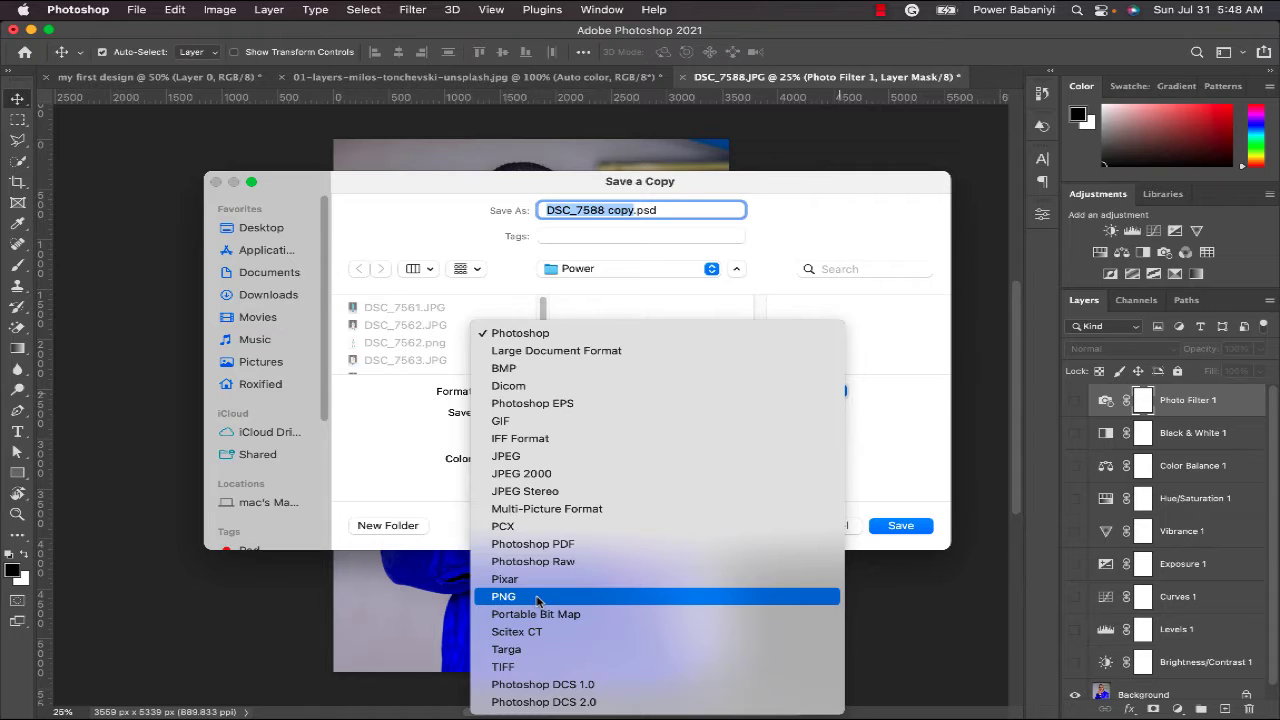
pyautogui.click(543, 457)
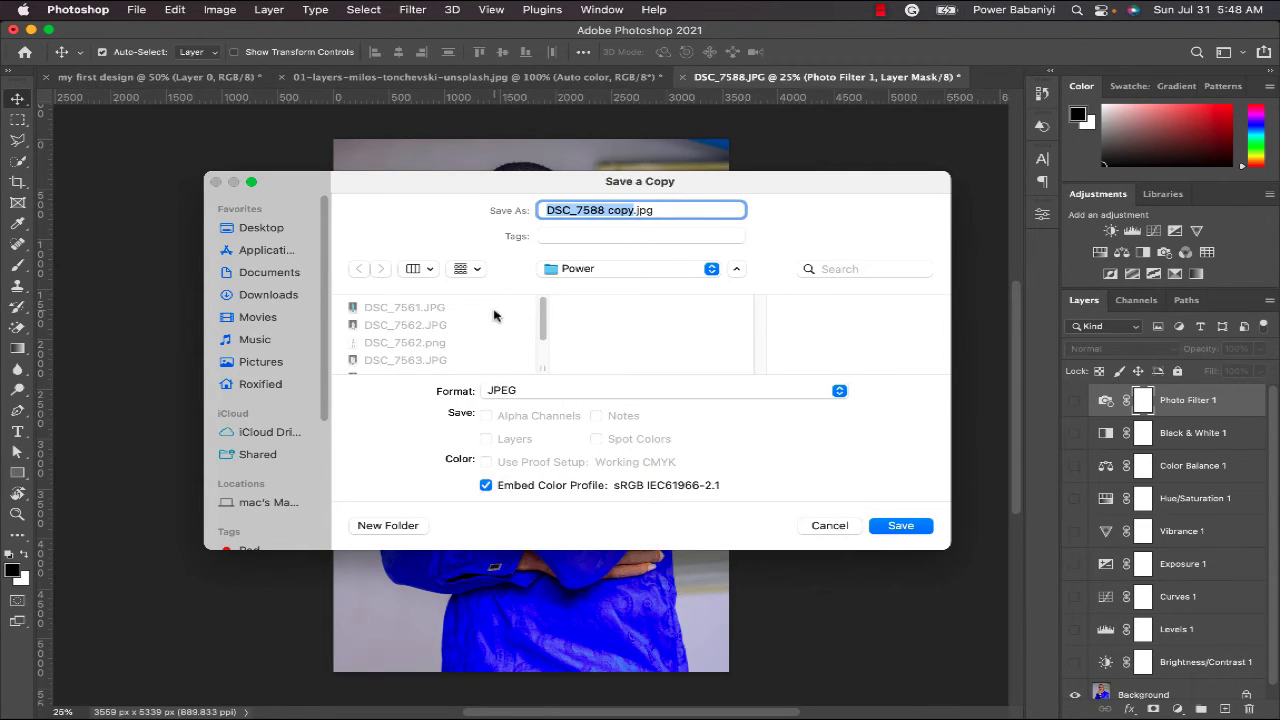
pyautogui.click(894, 528)
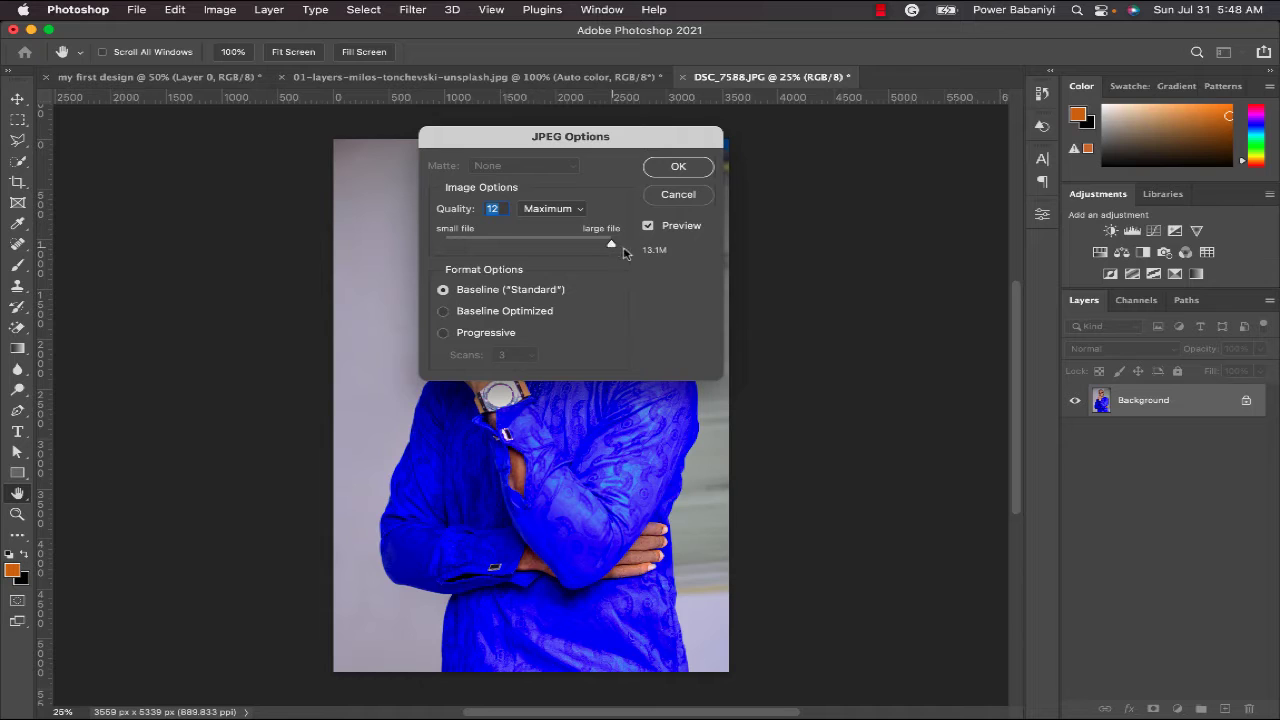
pyautogui.click(680, 170)
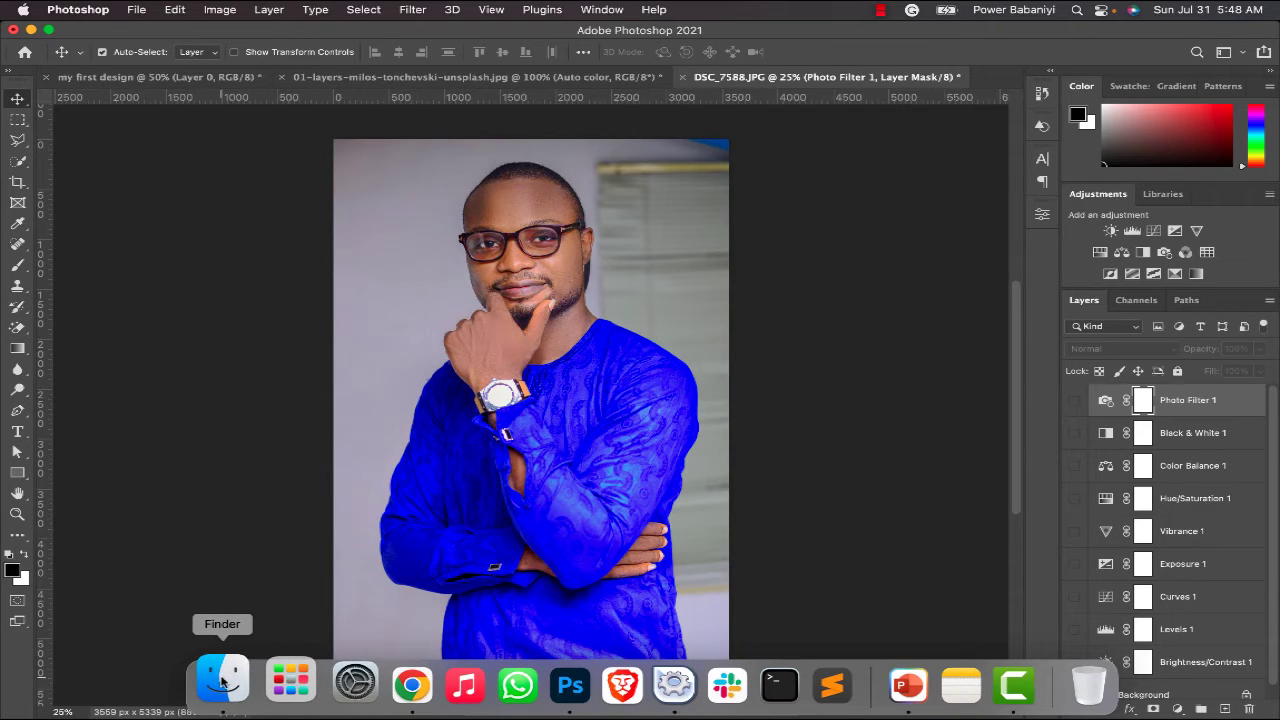
pyautogui.click(208, 680)
pyautogui.click(594, 491)
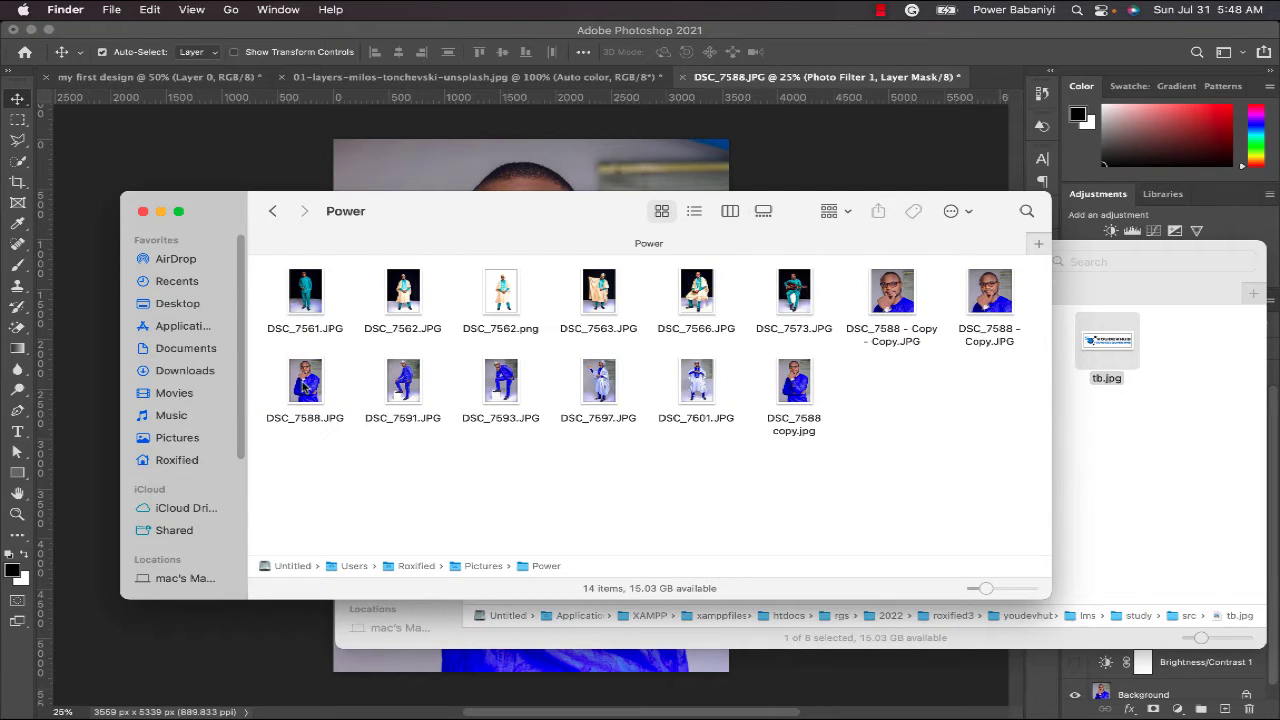
pyautogui.click(305, 388)
pyautogui.click(751, 492)
pyautogui.click(801, 377)
pyautogui.doubleClick(801, 377)
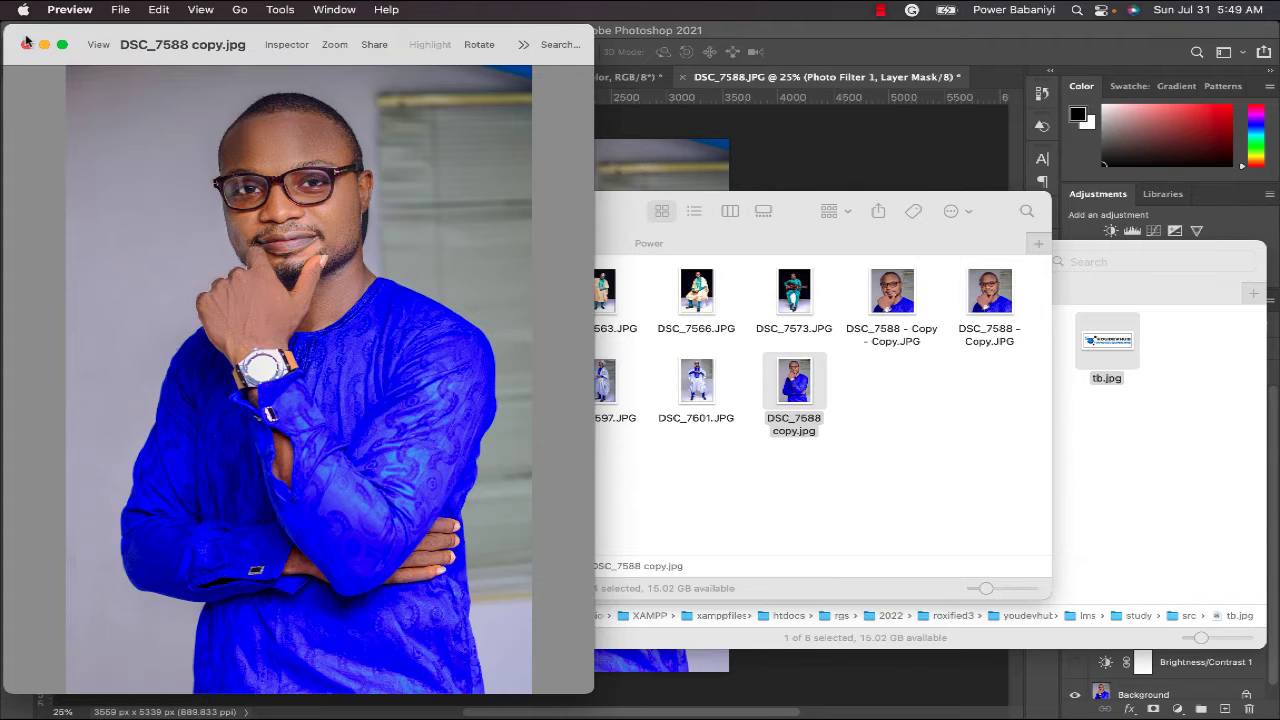
pyautogui.click(26, 43)
pyautogui.click(579, 472)
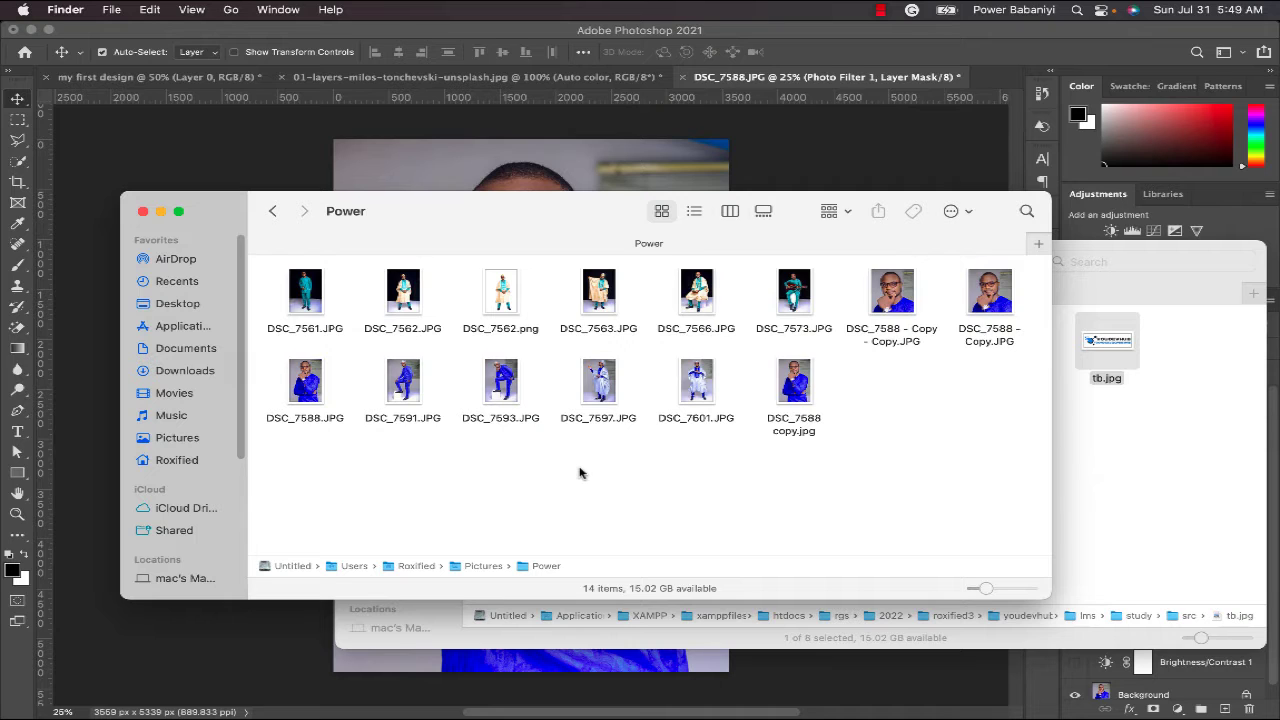
pyautogui.click(606, 168)
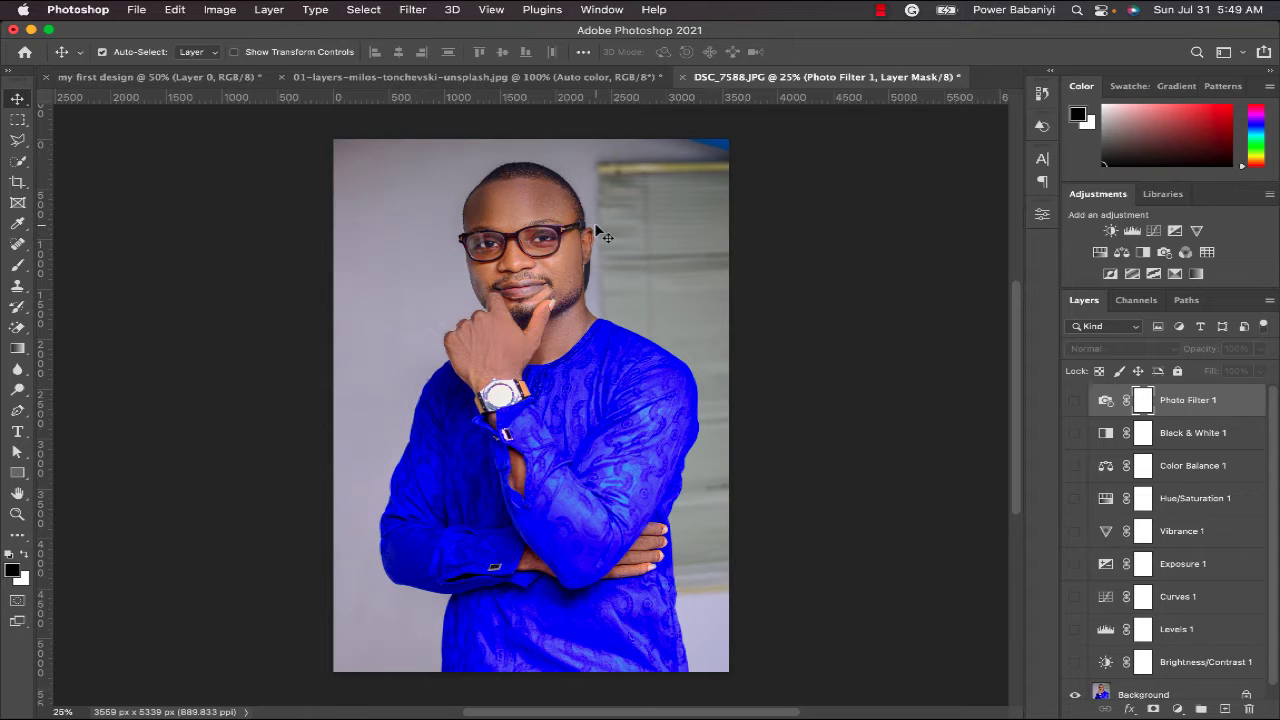
# - In Finder, rename DSC_7588 copy.jpg to the owner's e-mail address followed by 'edited'
pyautogui.press('super+Tab')
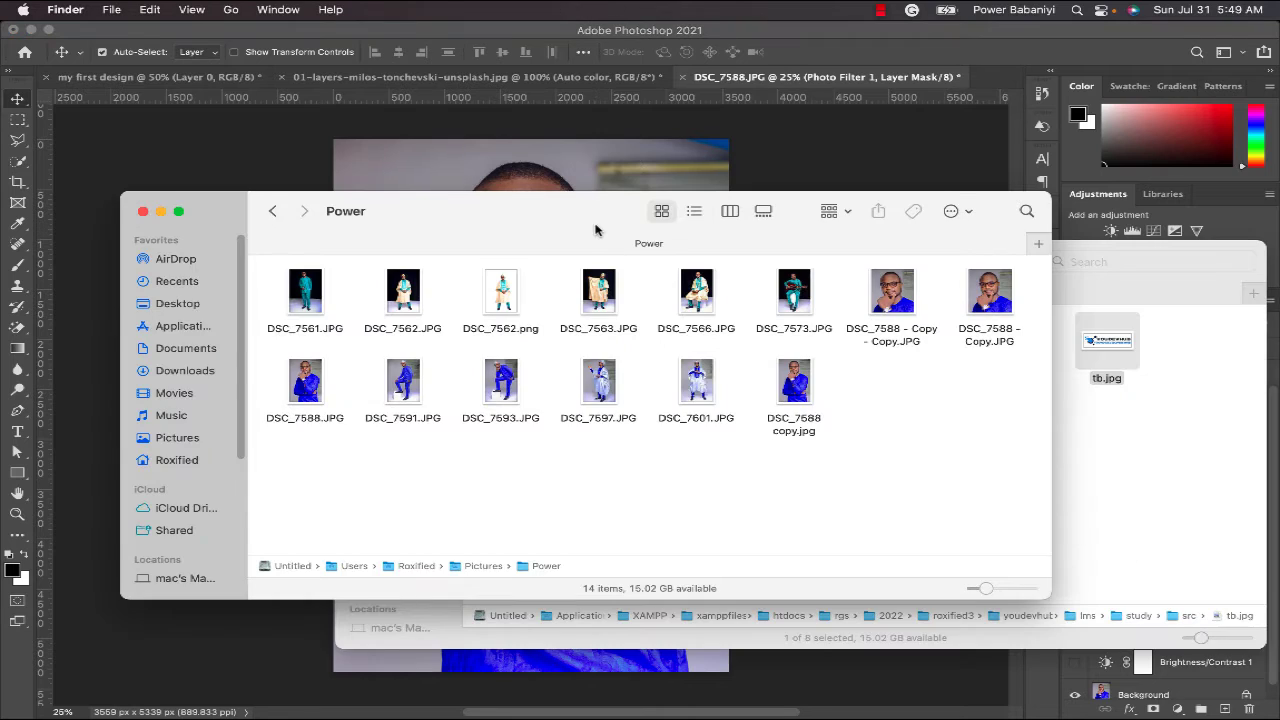
pyautogui.click(791, 428)
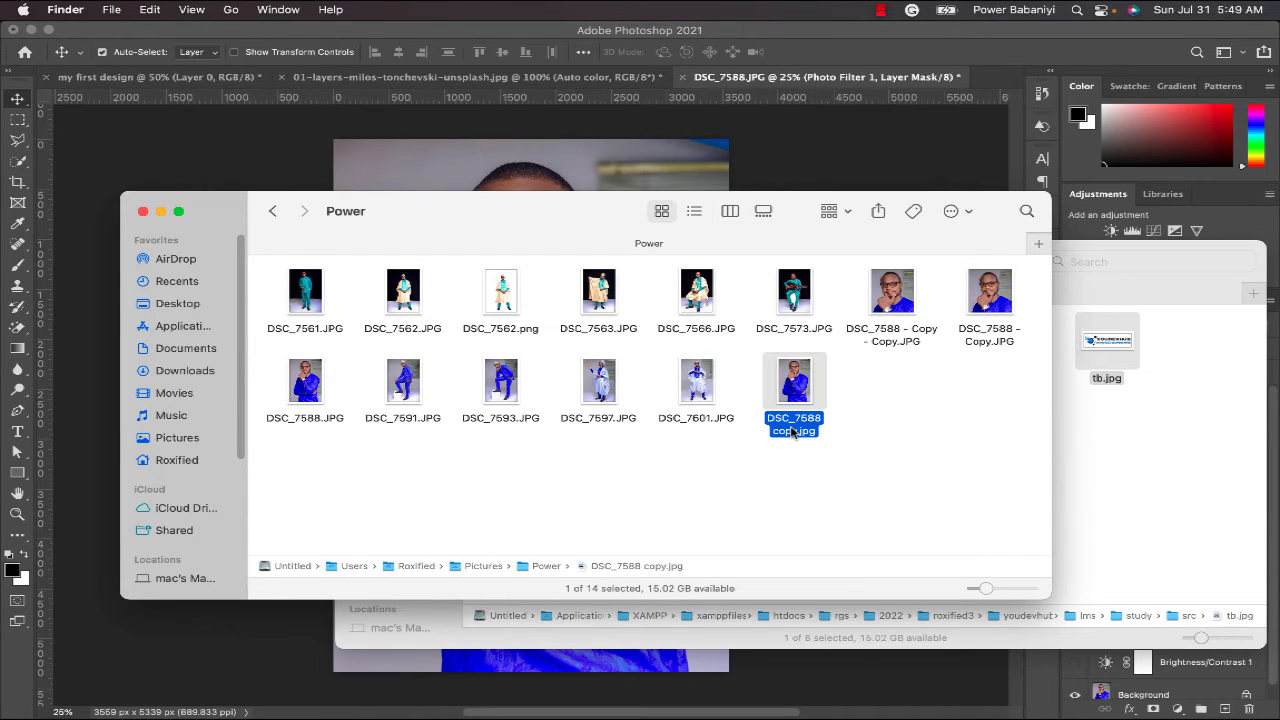
pyautogui.click(791, 428)
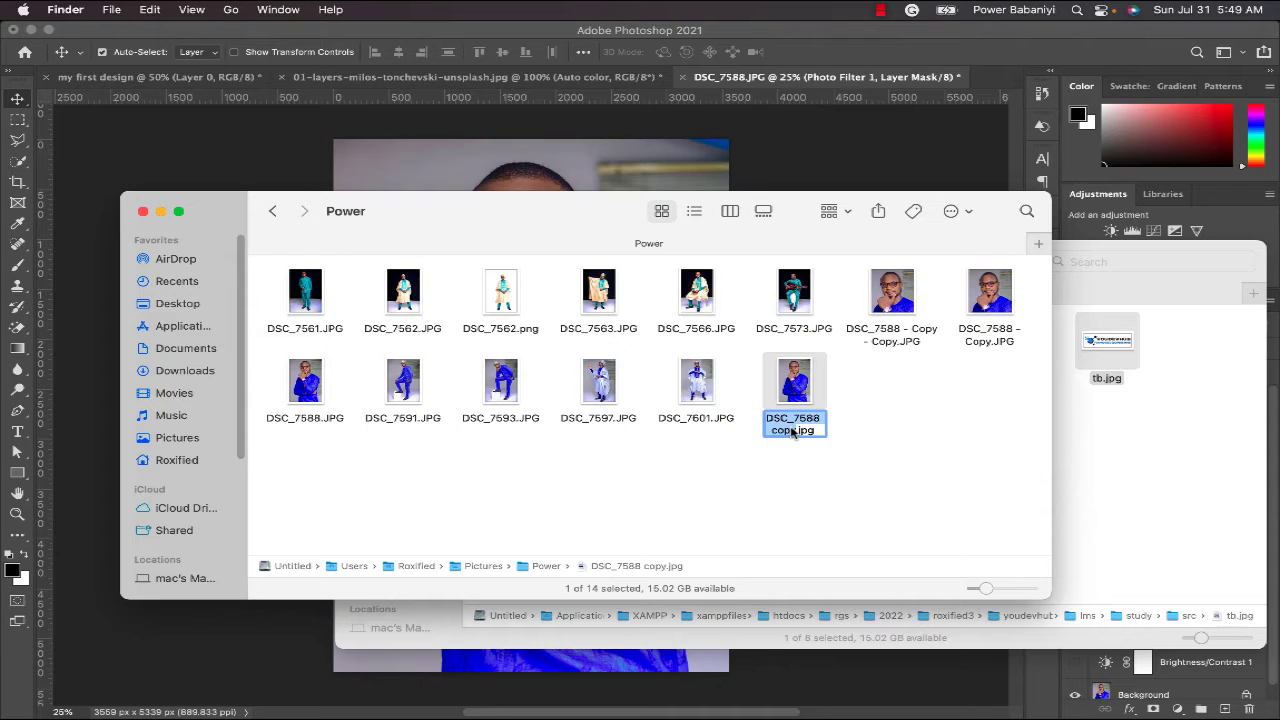
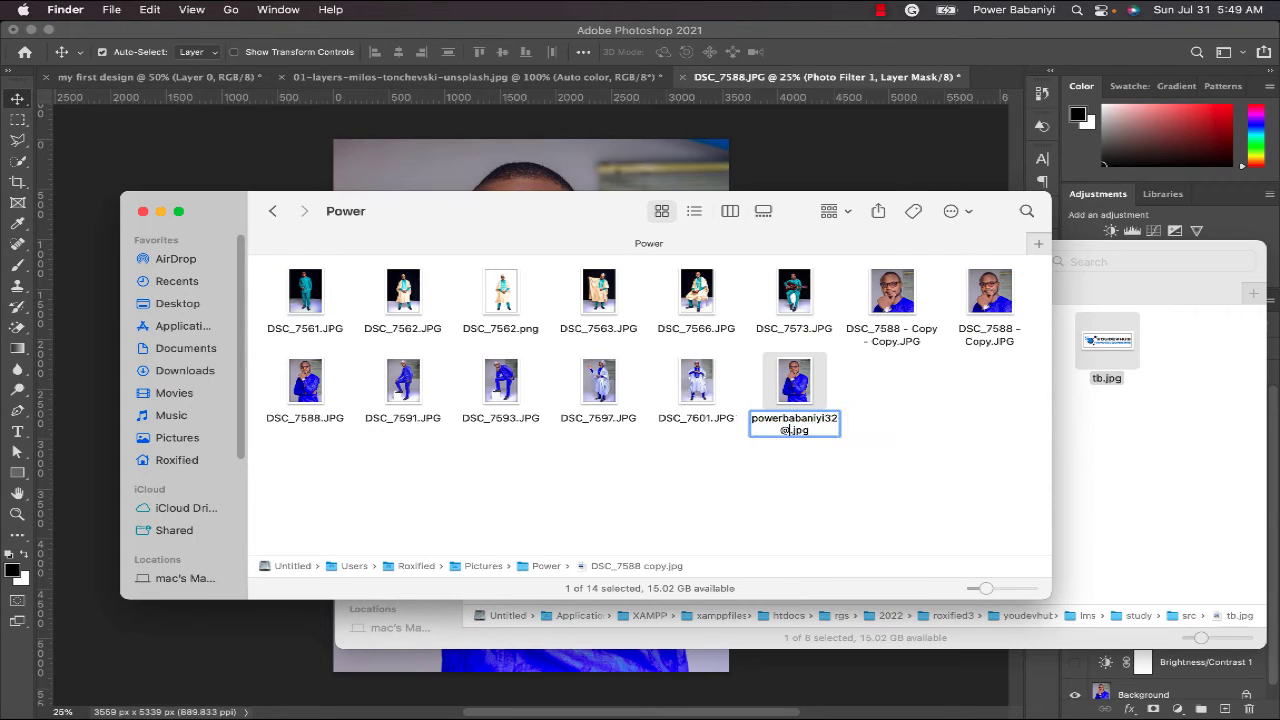
pyautogui.write(' edited')
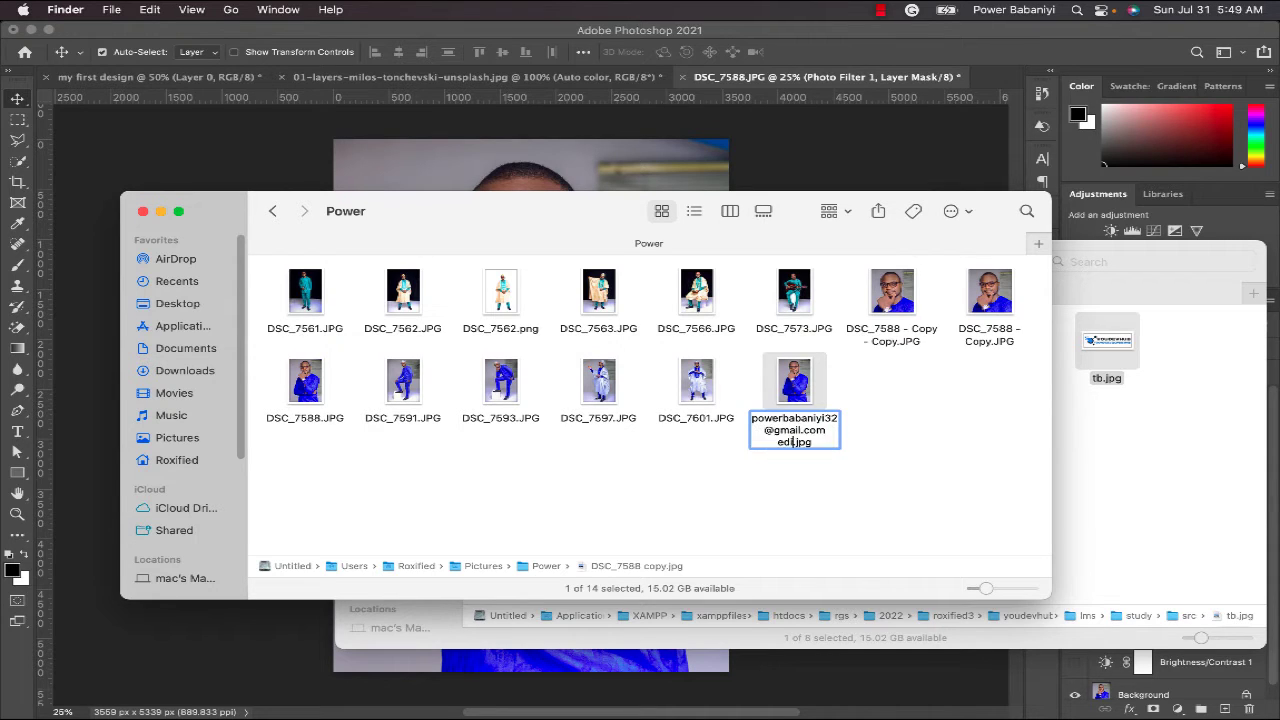
pyautogui.press('Return')
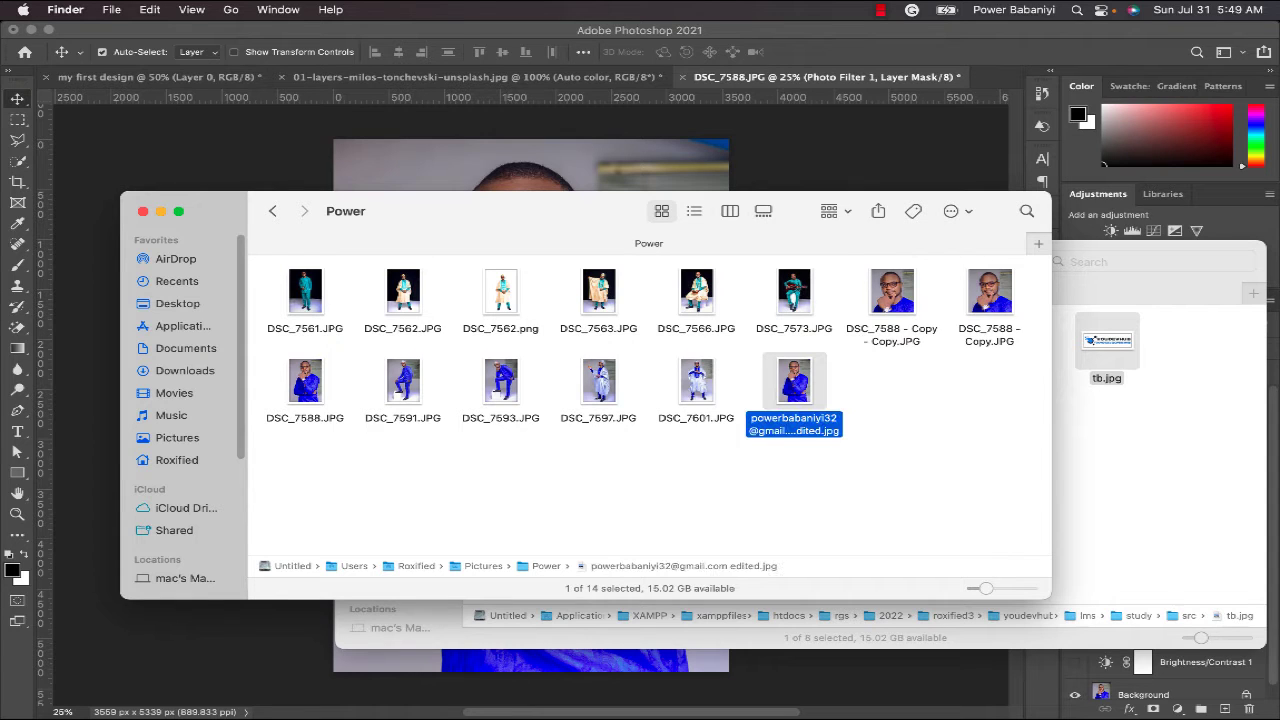
# - Duplicate DSC_7588.JPG and rename the duplicate to the owner's e-mail address followed by 'original'
pyautogui.click(326, 388)
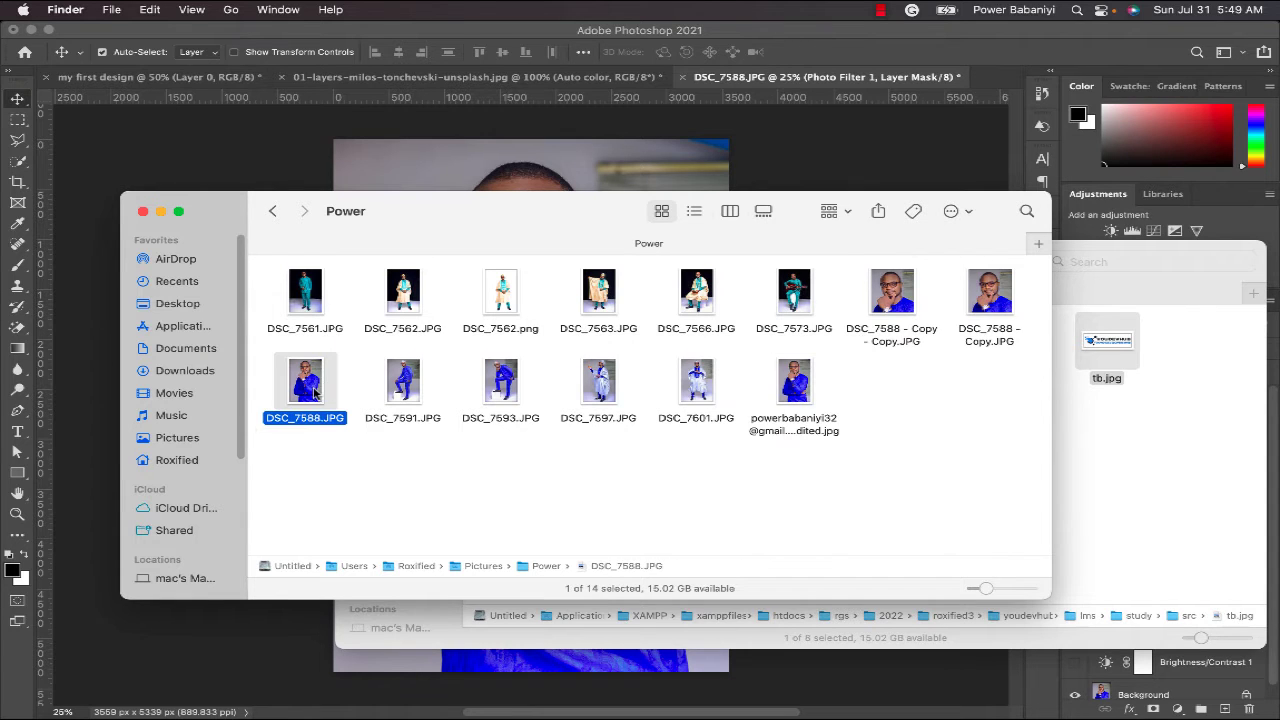
pyautogui.press('super+d')
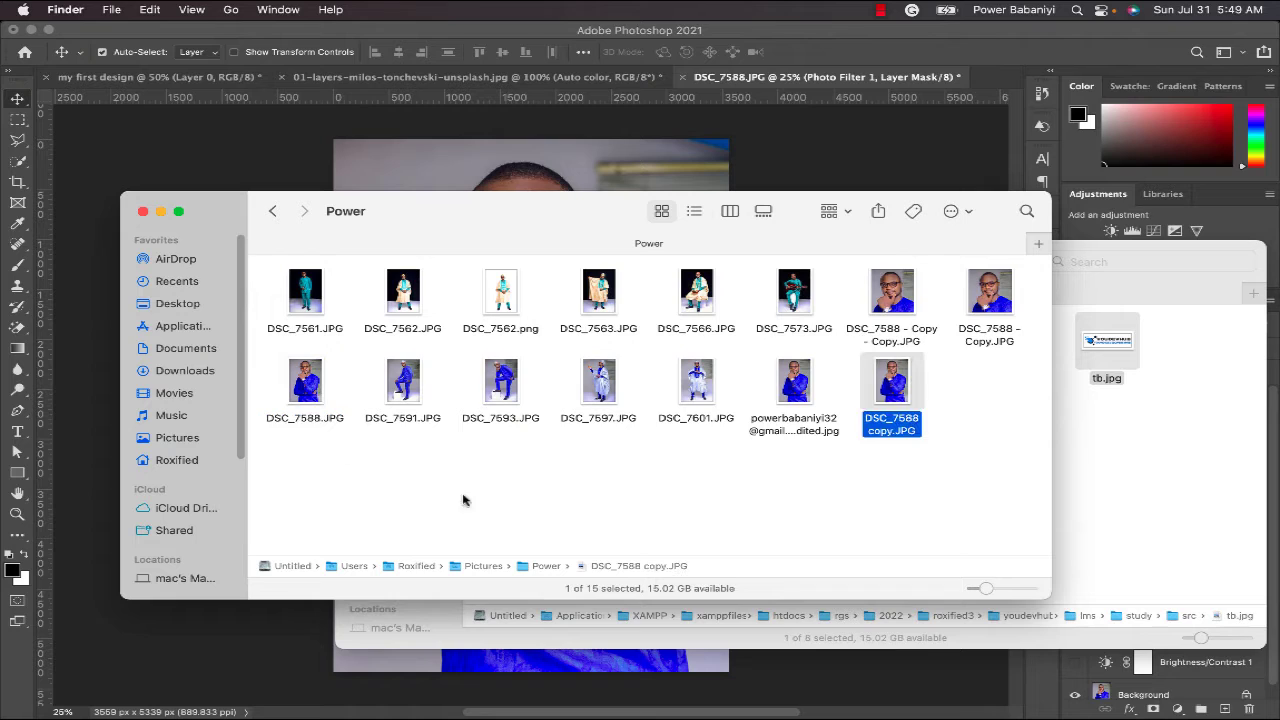
pyautogui.click(890, 430)
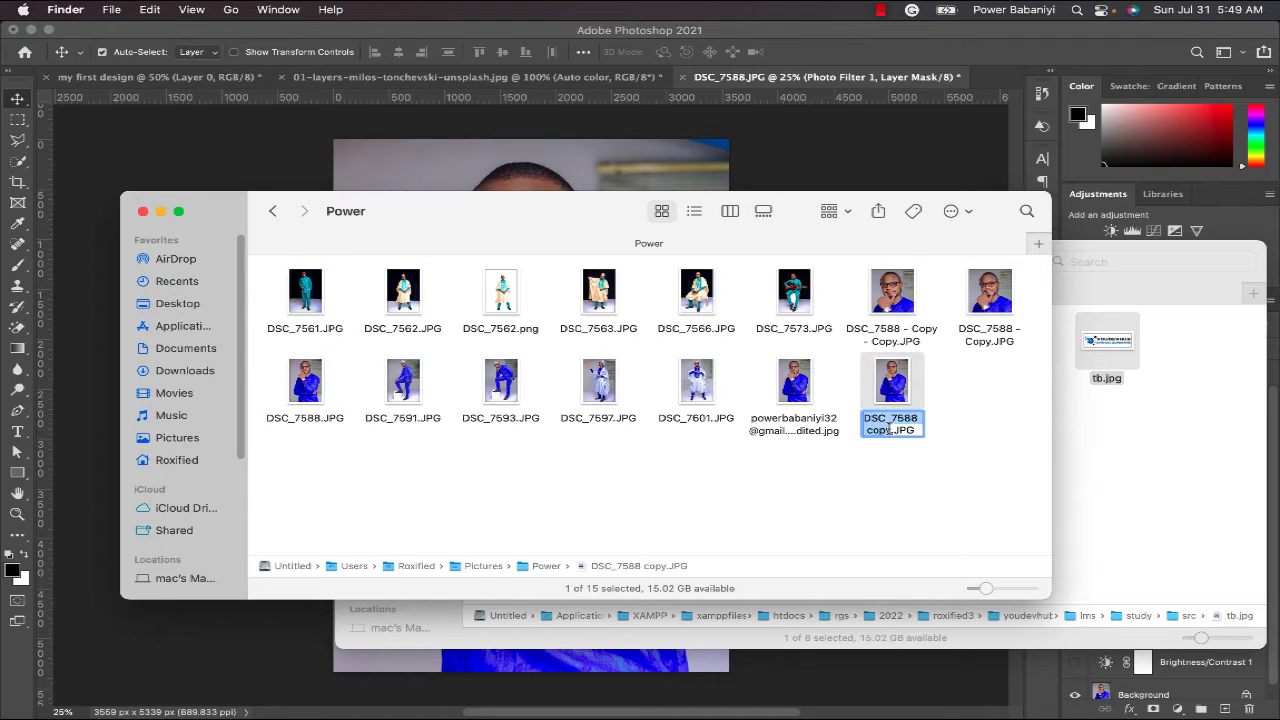
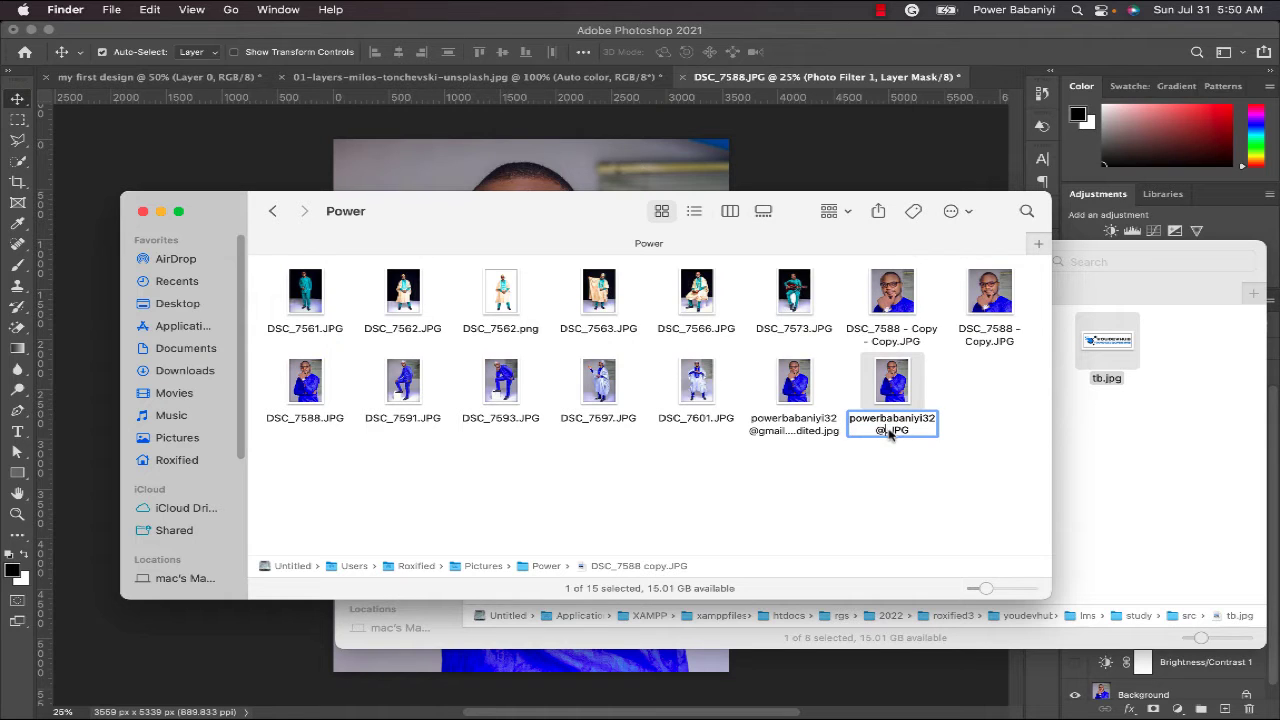
pyautogui.write(' original')
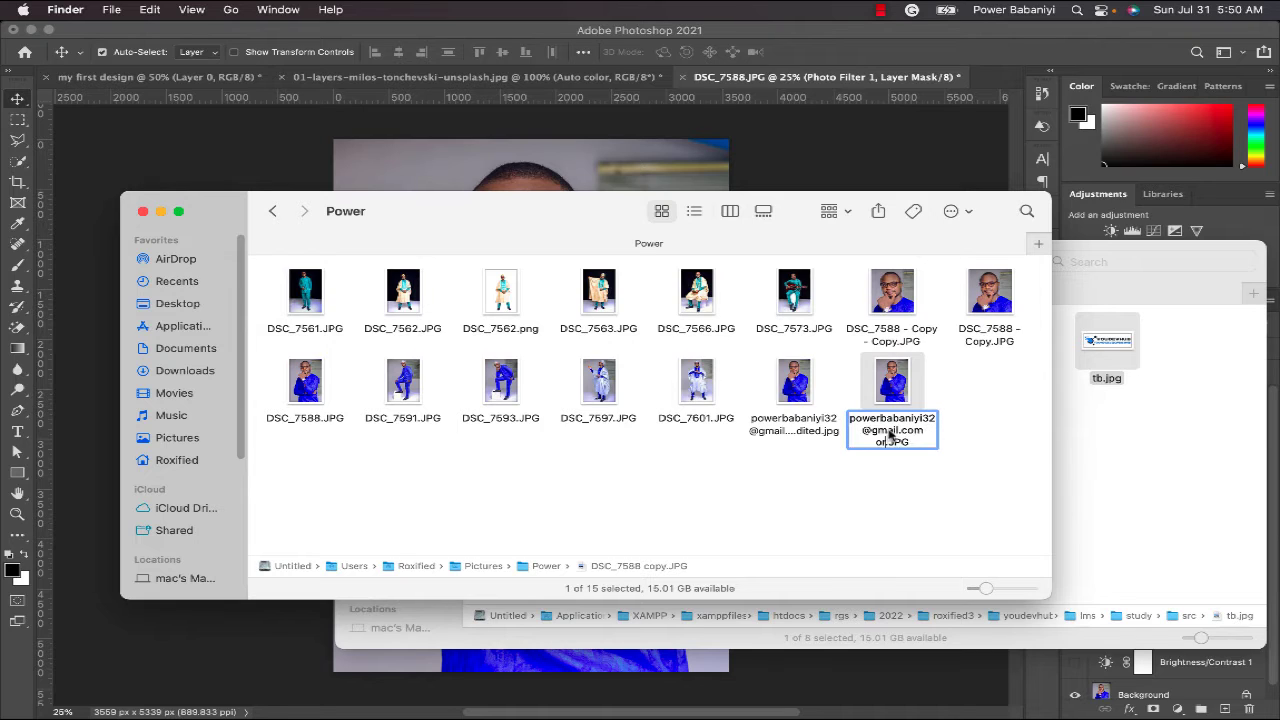
pyautogui.press('Return')
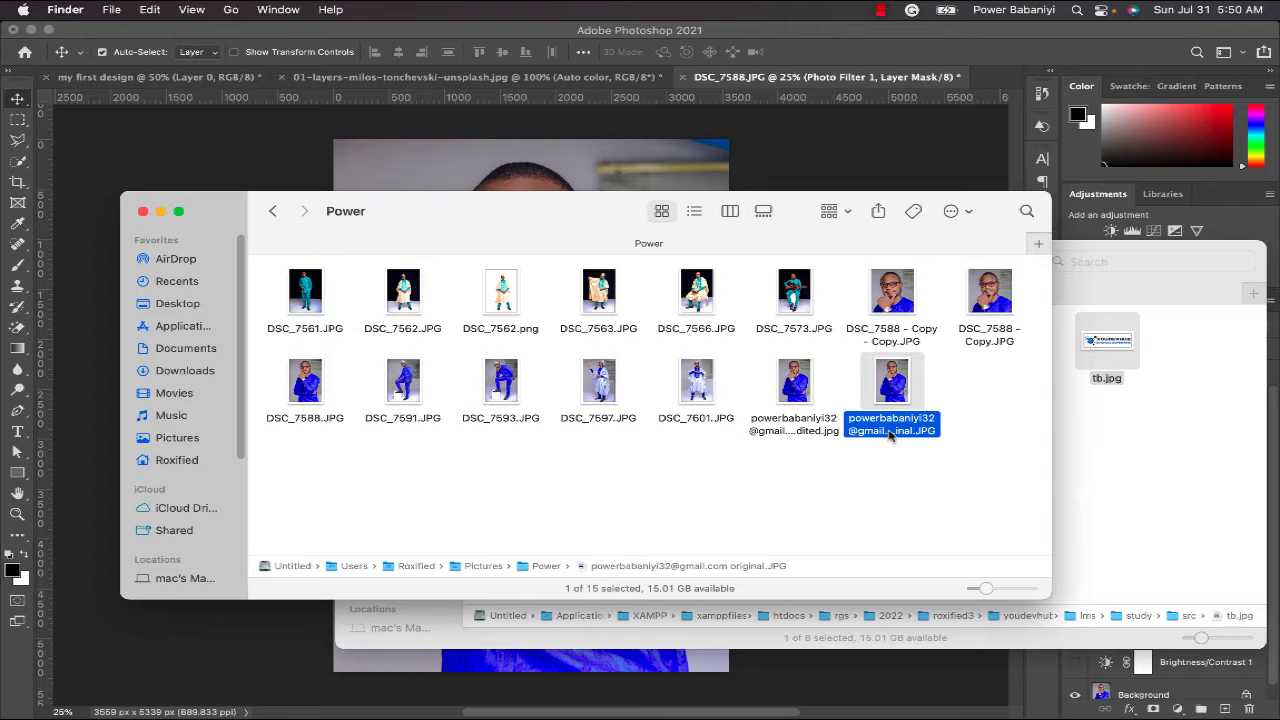
# - Select both renamed portrait files together, deselect them, and return to Photoshop
pyautogui.click(823, 490)
pyautogui.click(910, 431)
pyautogui.click(797, 405)
pyautogui.moveTo(954, 446); pyautogui.dragTo(755, 399)
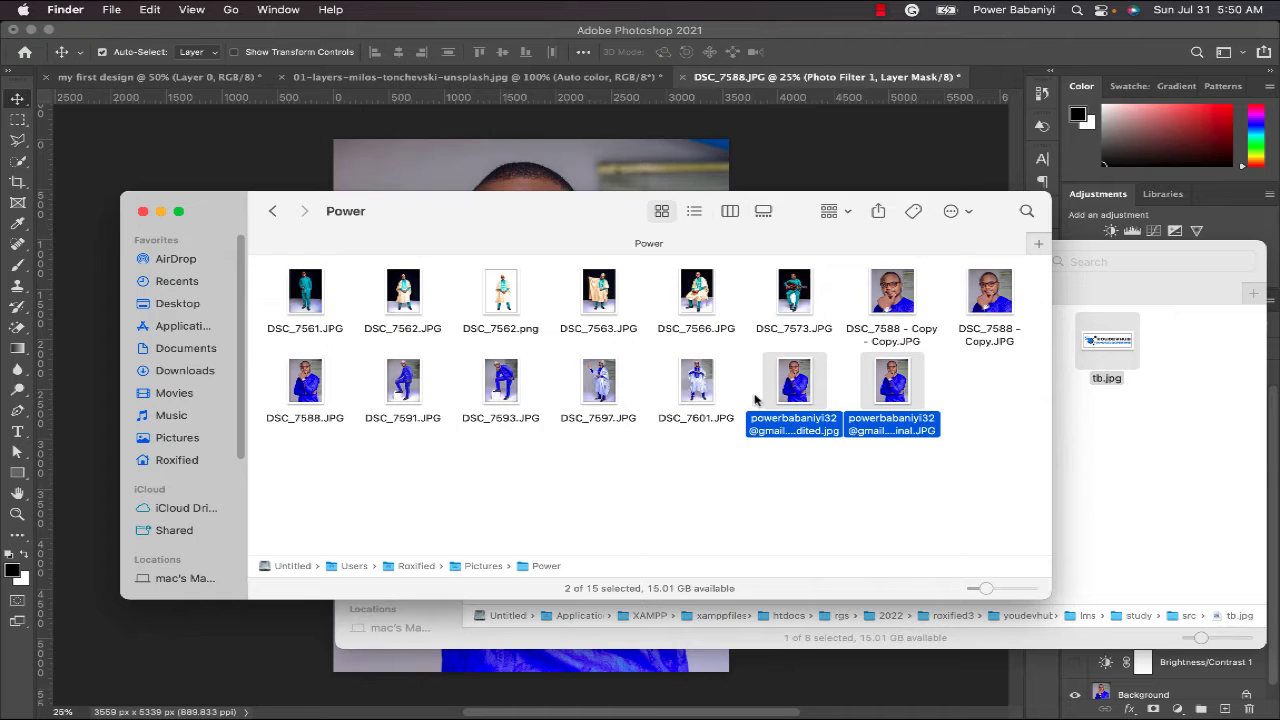
pyautogui.click(776, 476)
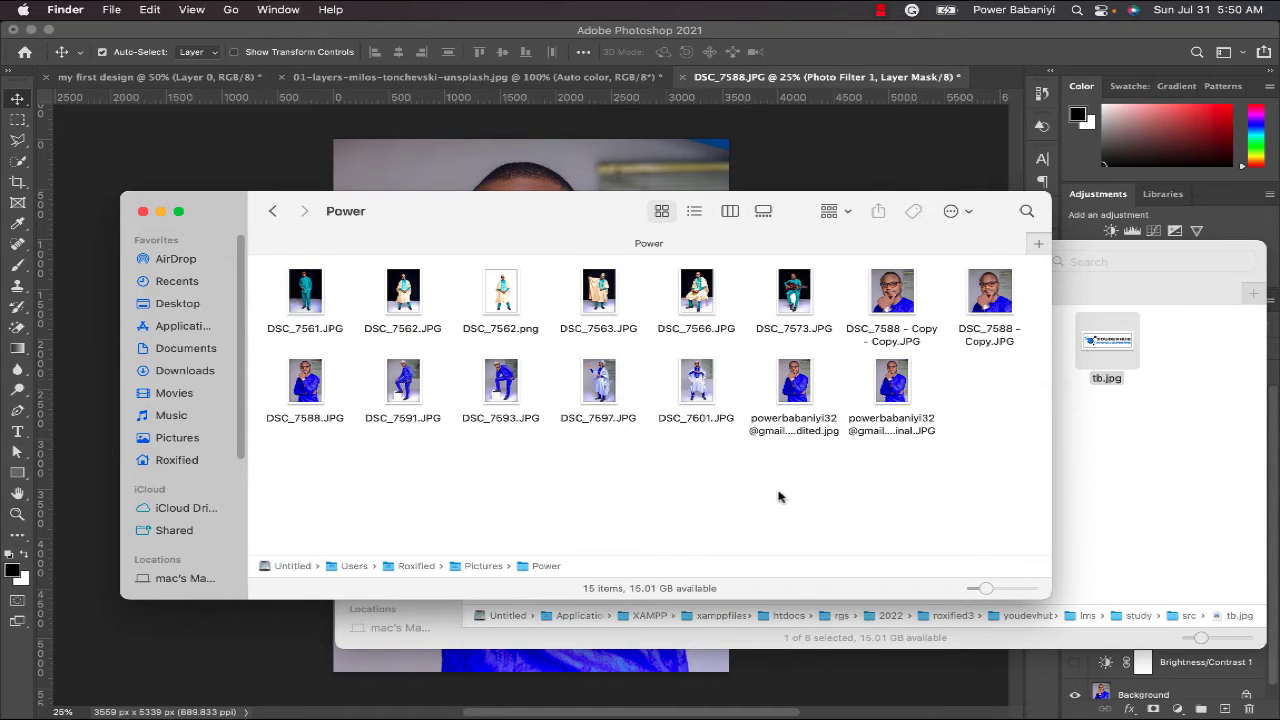
pyautogui.click(289, 171)
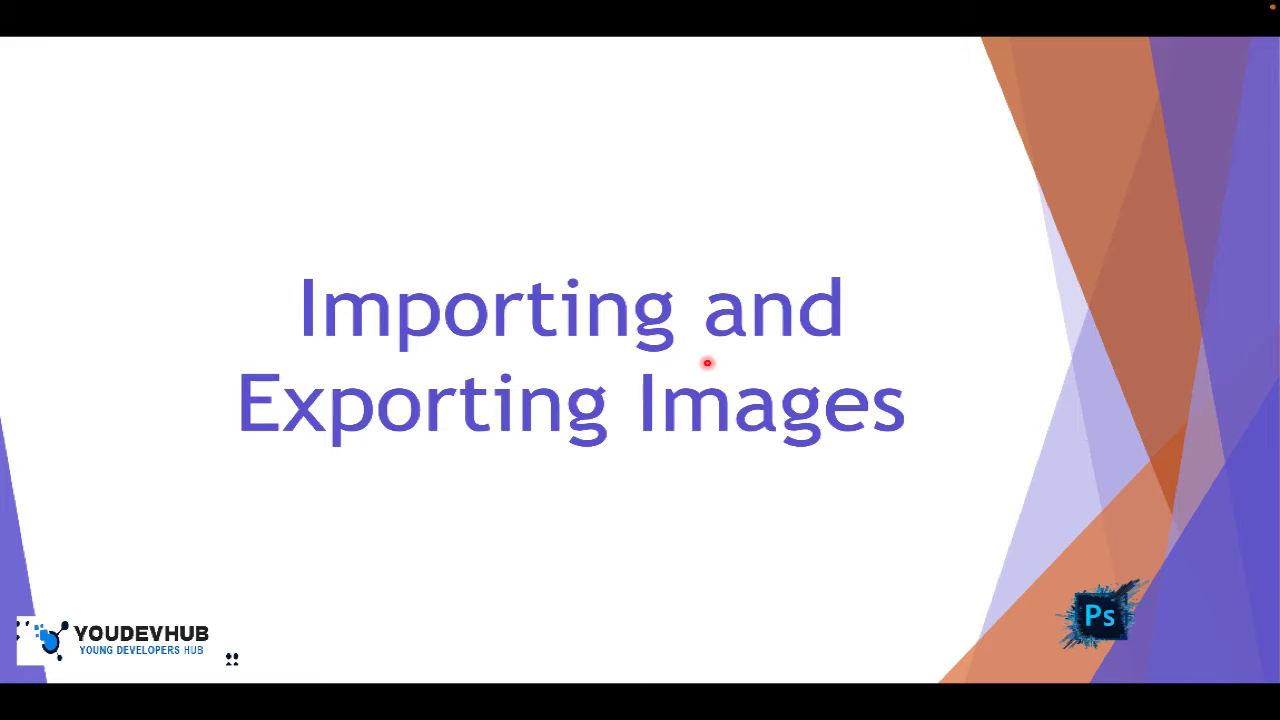
pyautogui.press('super+Tab')
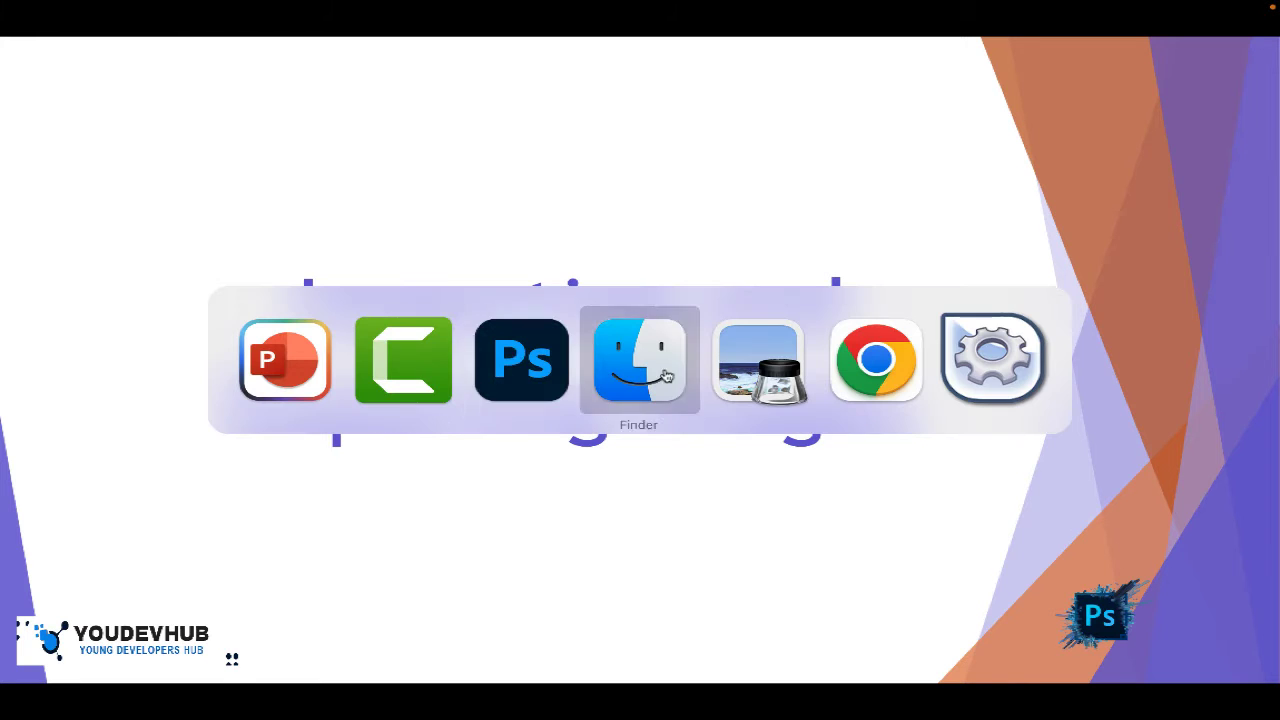
pyautogui.click(490, 356)
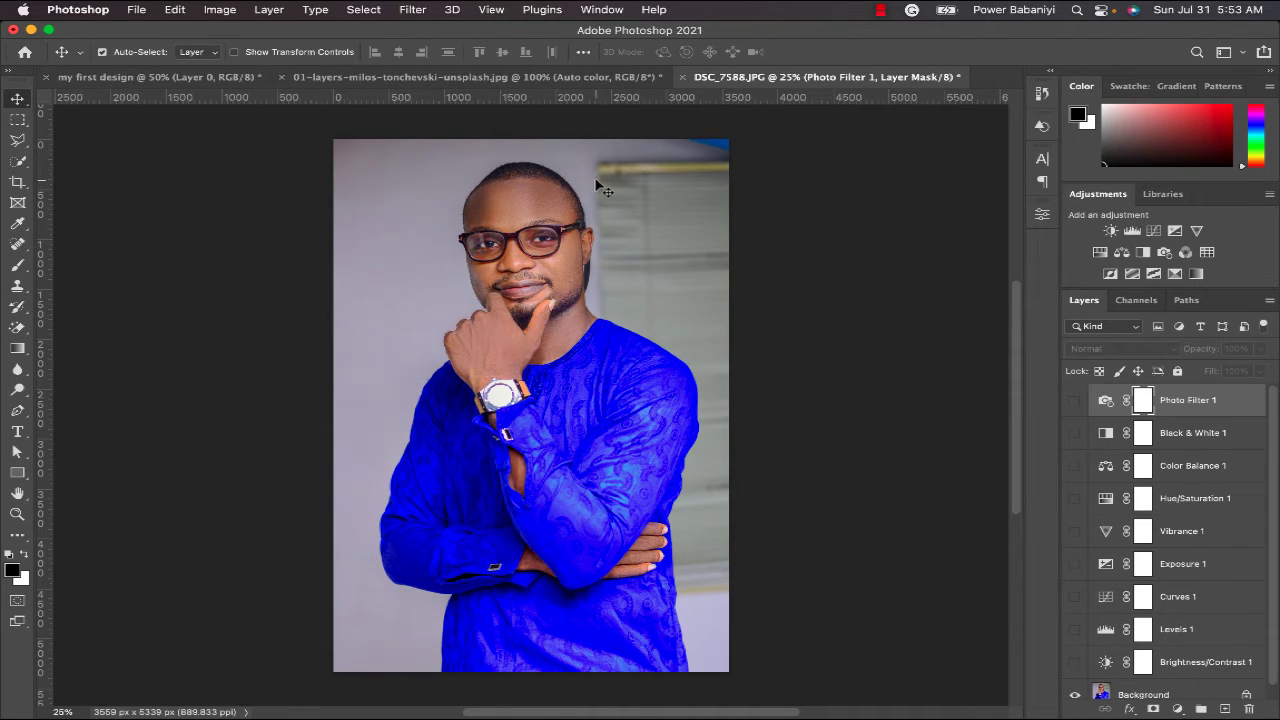
# - Open DSC_7563.JPG from the Power folder via File > Open
pyautogui.click(137, 10)
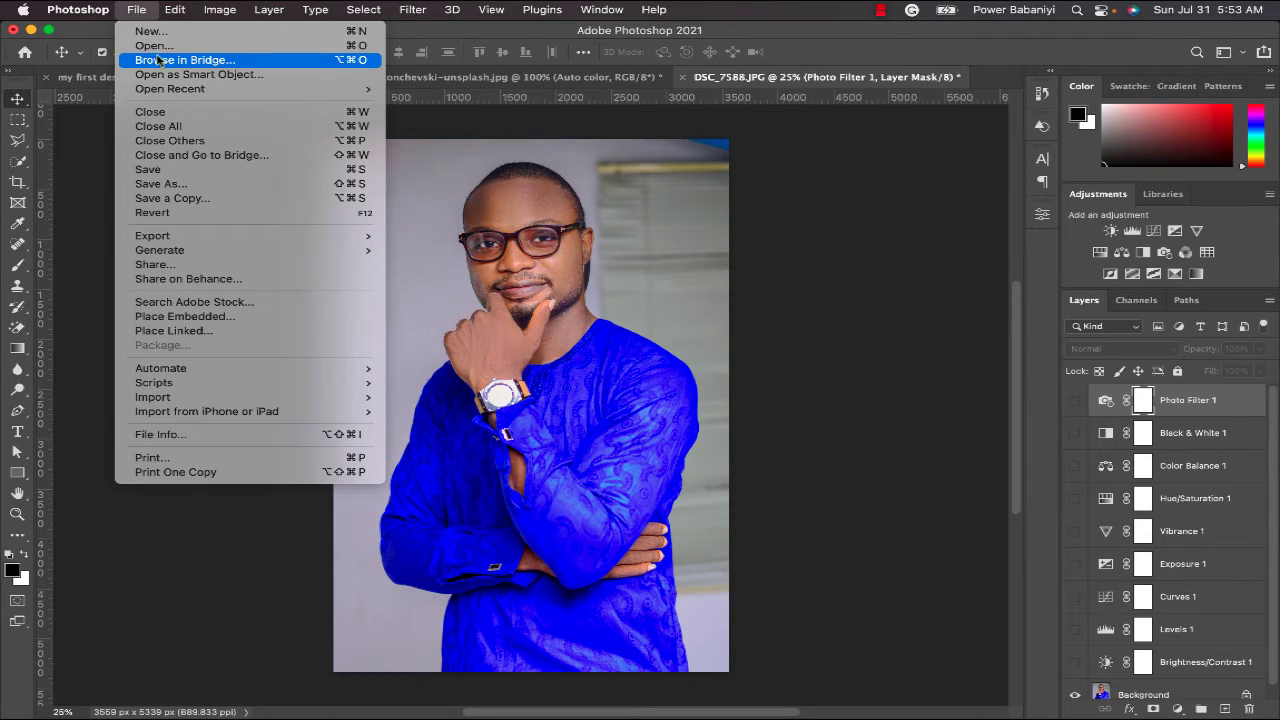
pyautogui.click(162, 46)
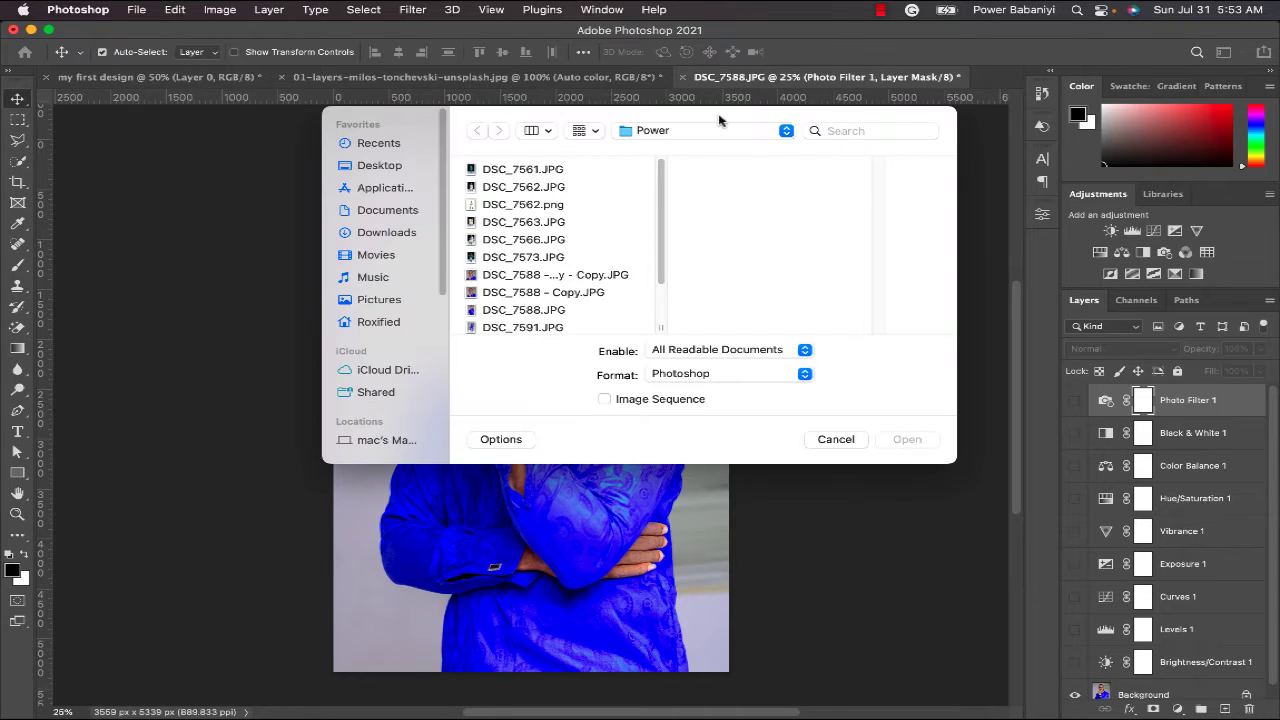
pyautogui.click(511, 223)
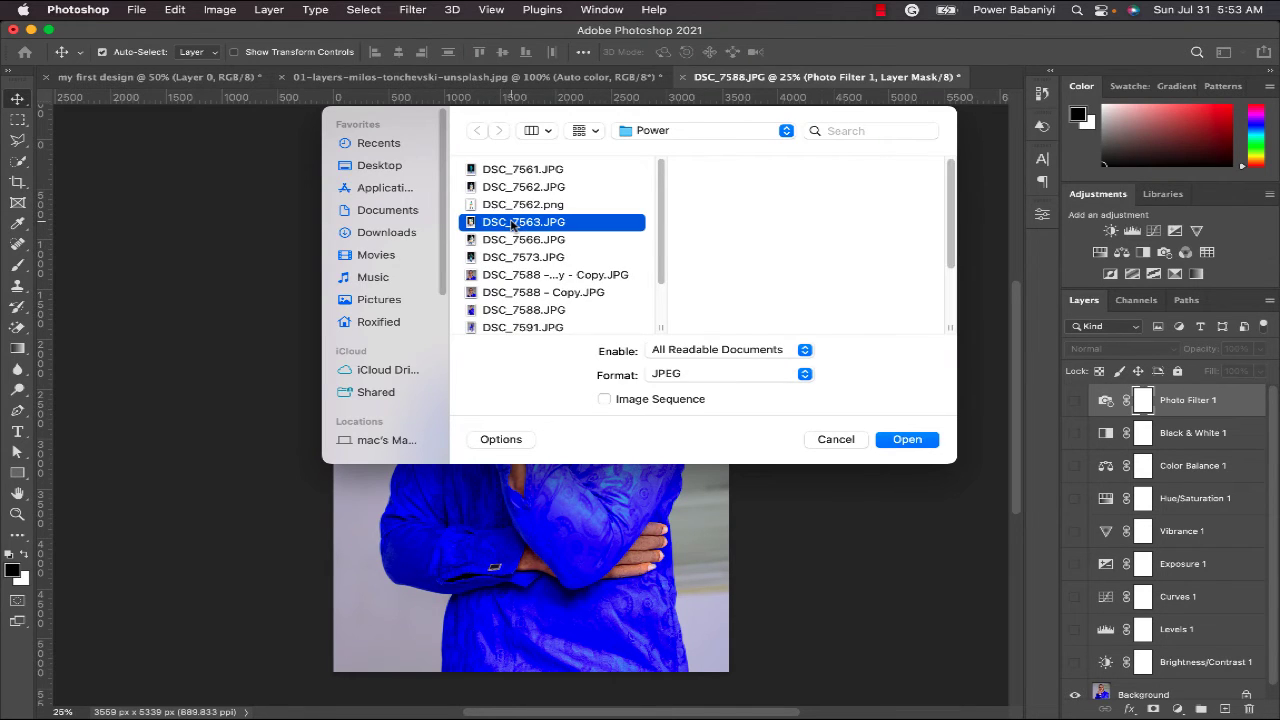
pyautogui.click(907, 440)
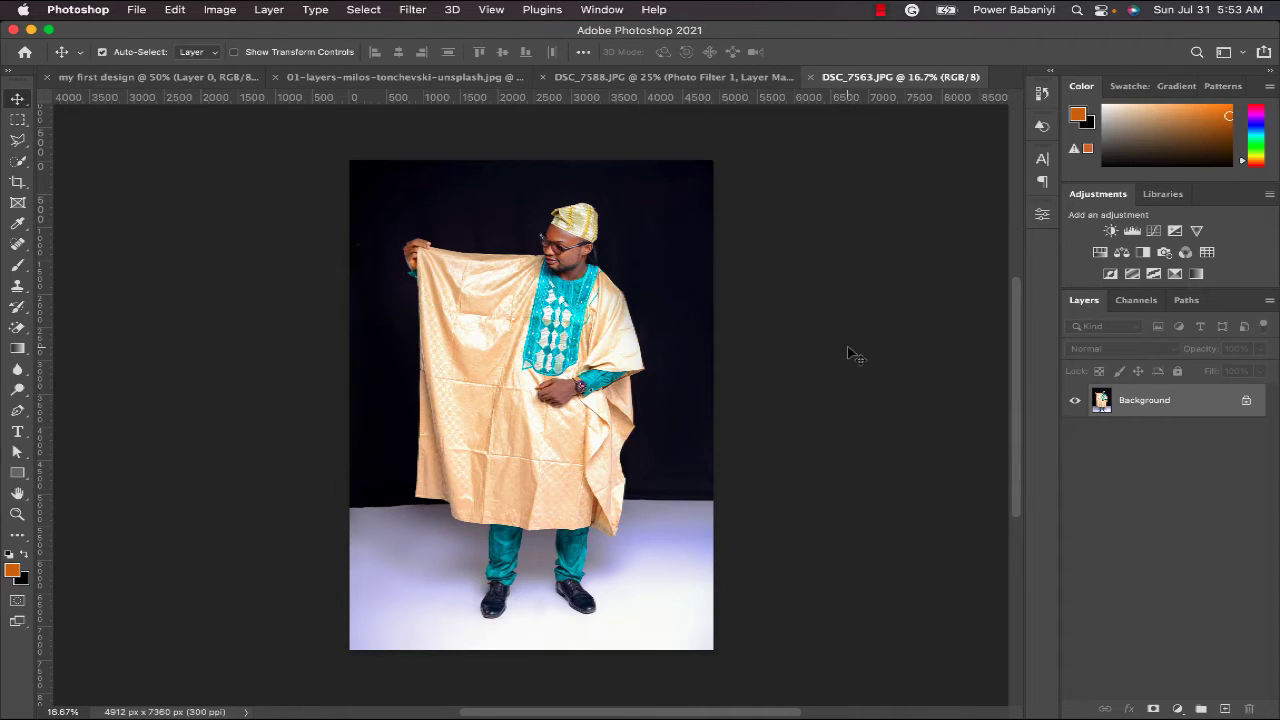
# - From Finder, open DSC_7566.JPG with Adobe Photoshop 2021 through Open With
pyautogui.press('super+Tab')
pyautogui.press('super+Tab')
pyautogui.press('super+Tab')
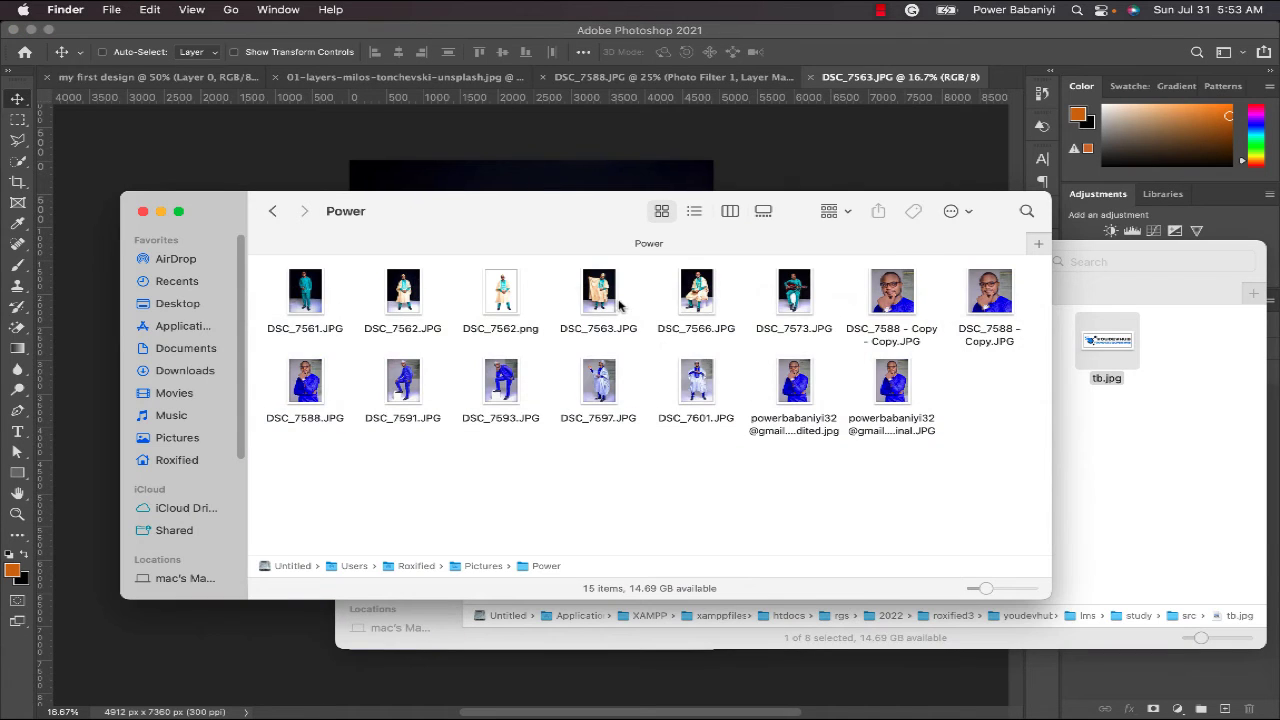
pyautogui.rightClick(698, 306)
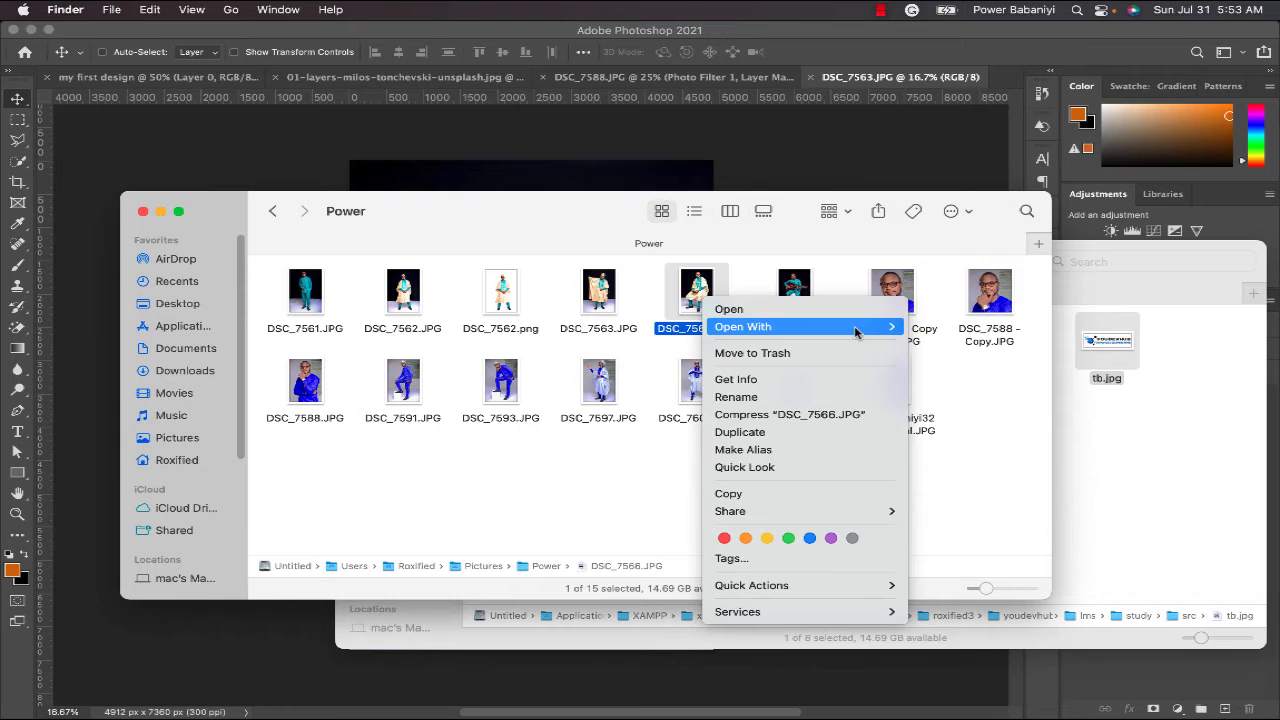
pyautogui.moveTo(855, 330)
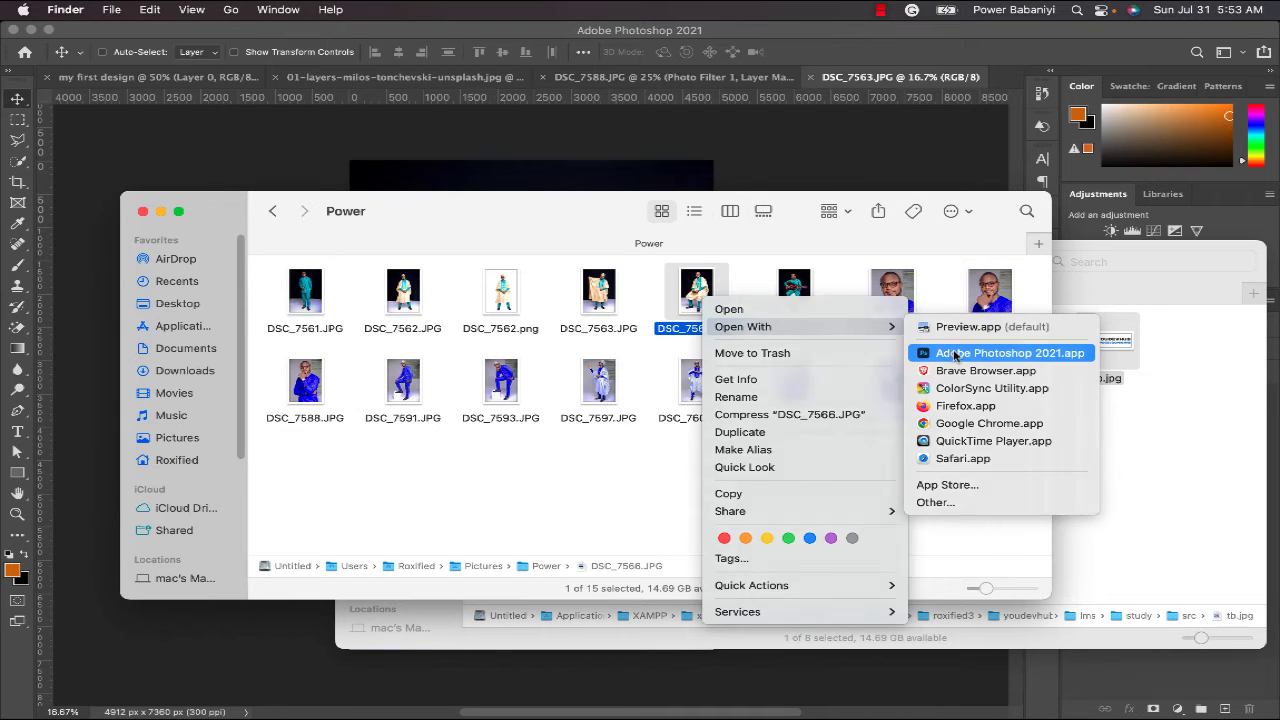
pyautogui.click(1008, 353)
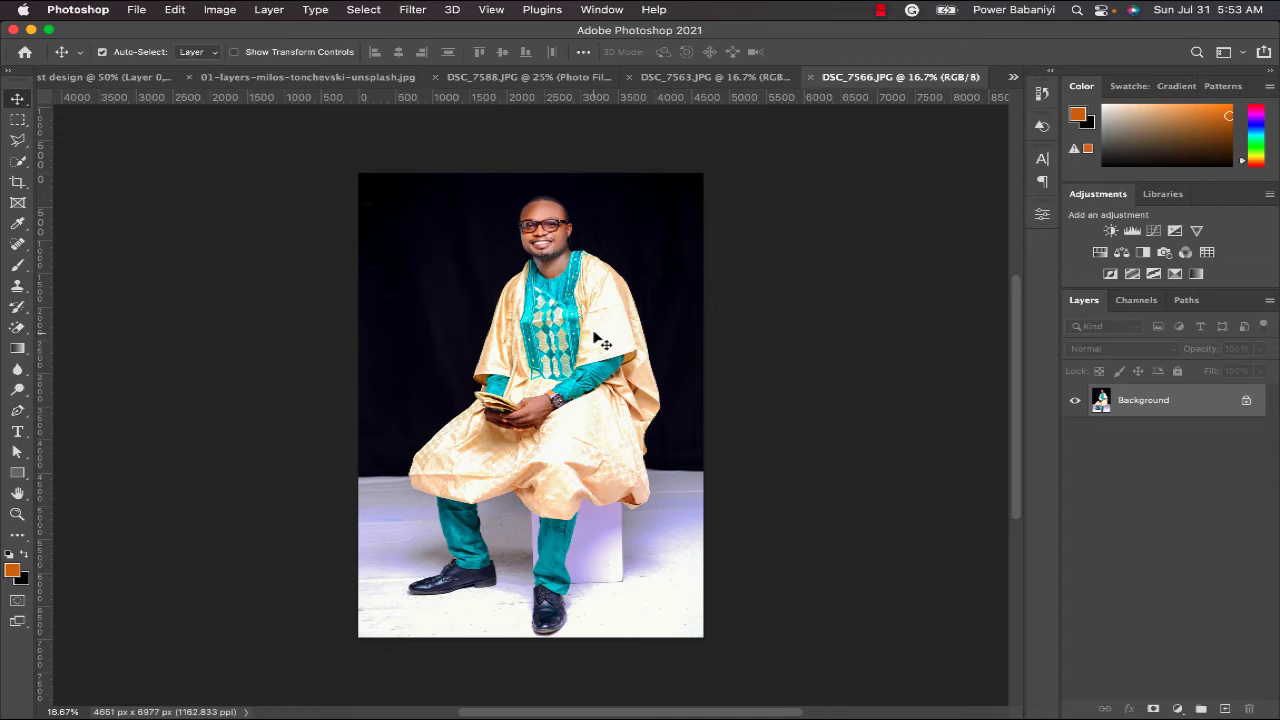
# - Place DSC_7591.JPG from the Power folder into the DSC_7566 document with File > Place
pyautogui.click(136, 10)
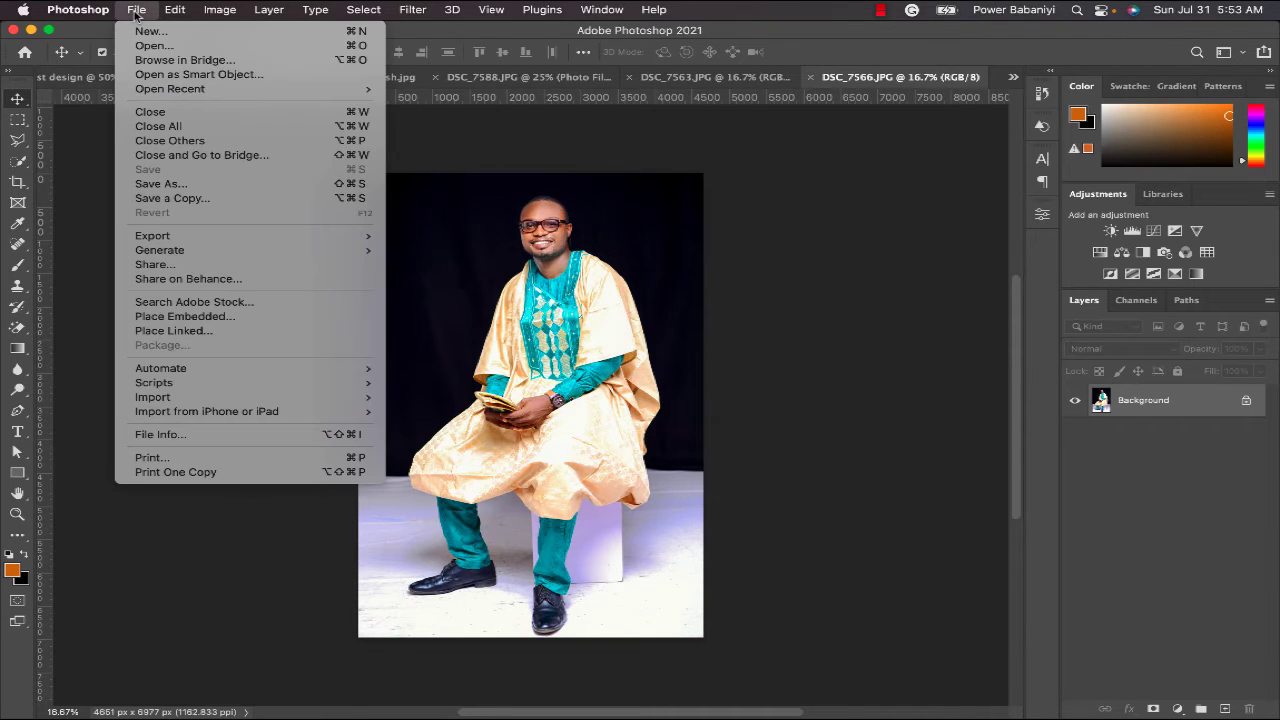
pyautogui.moveTo(240, 402)
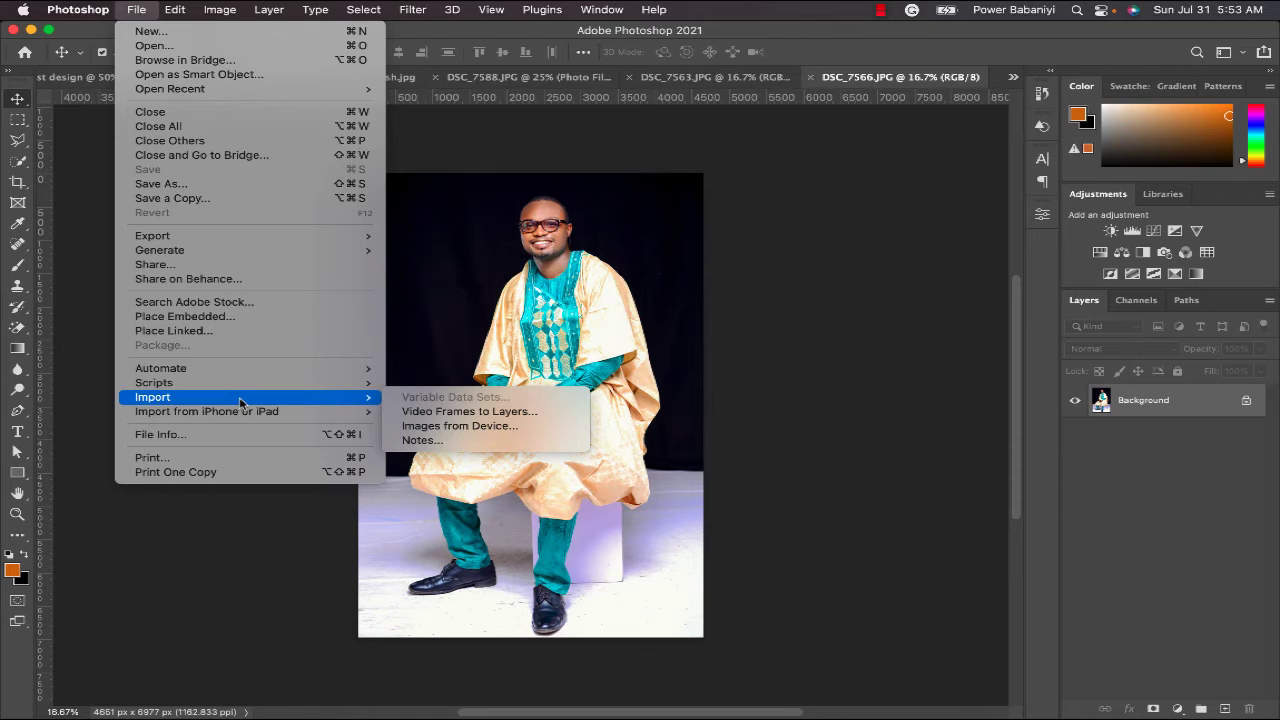
pyautogui.click(261, 318)
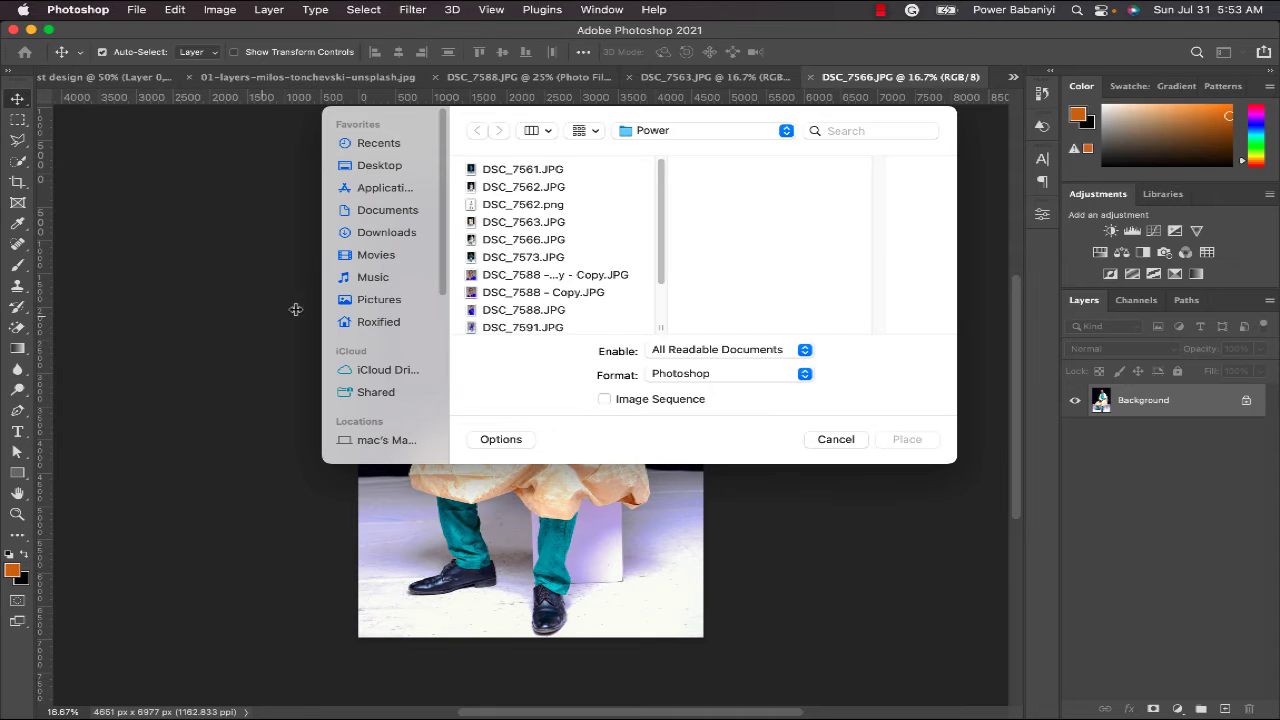
pyautogui.click(522, 327)
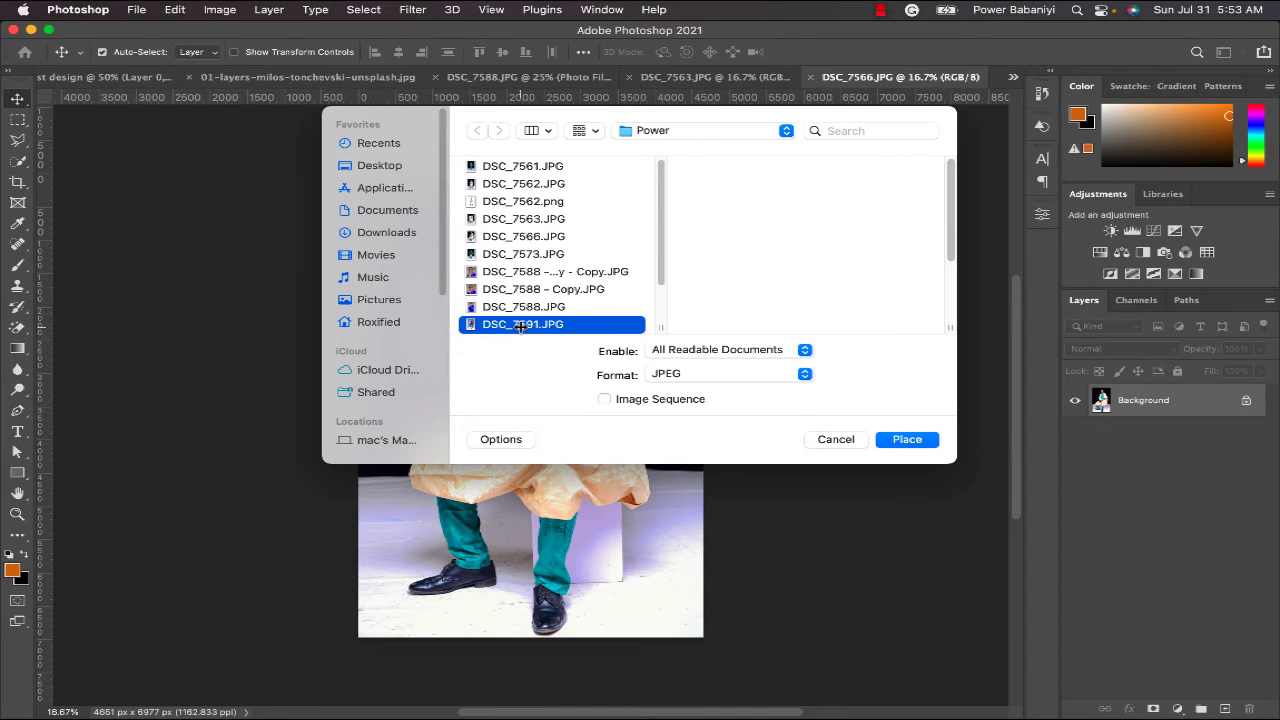
pyautogui.click(915, 441)
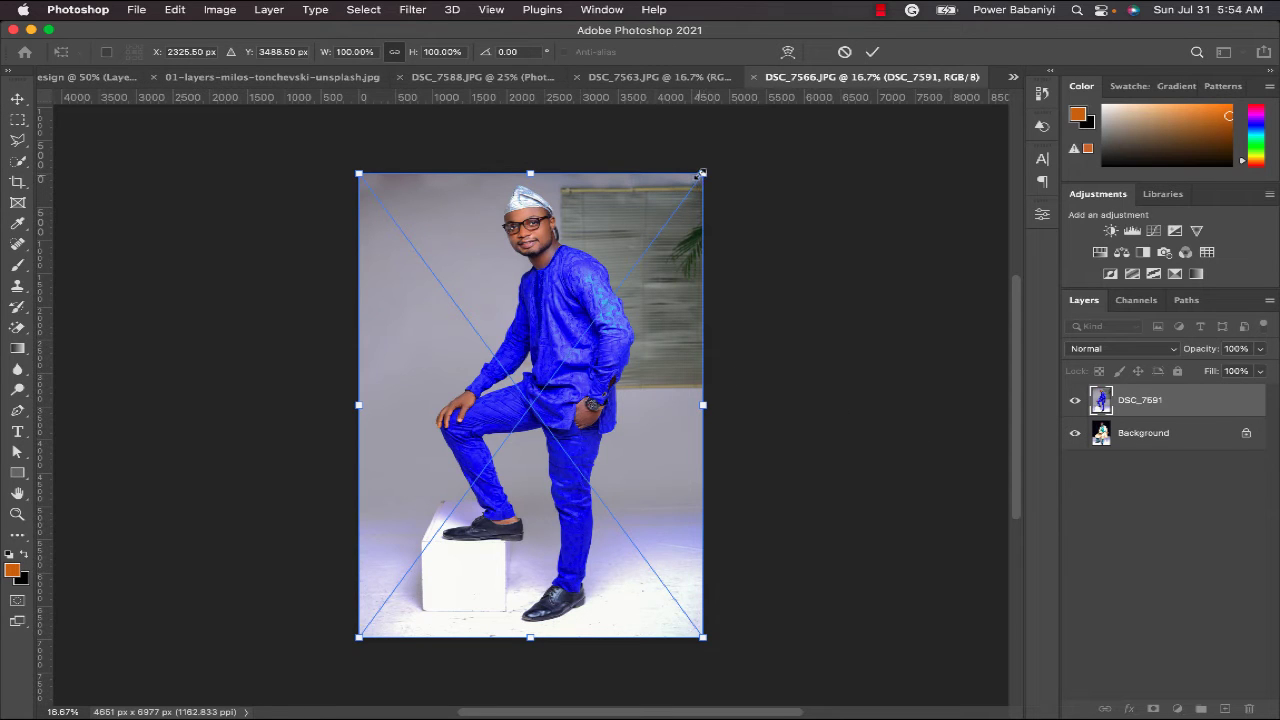
# - Shrink DSC_7591 and move it to the canvas's right edge
pyautogui.moveTo(688, 181); pyautogui.dragTo(584, 312)
pyautogui.moveTo(560, 374); pyautogui.dragTo(666, 373)
pyautogui.press('Return')
# - Drag DSC_7601.JPG from Finder into the collage, scale it to about 45%, and move it left
pyautogui.press('super+Tab')
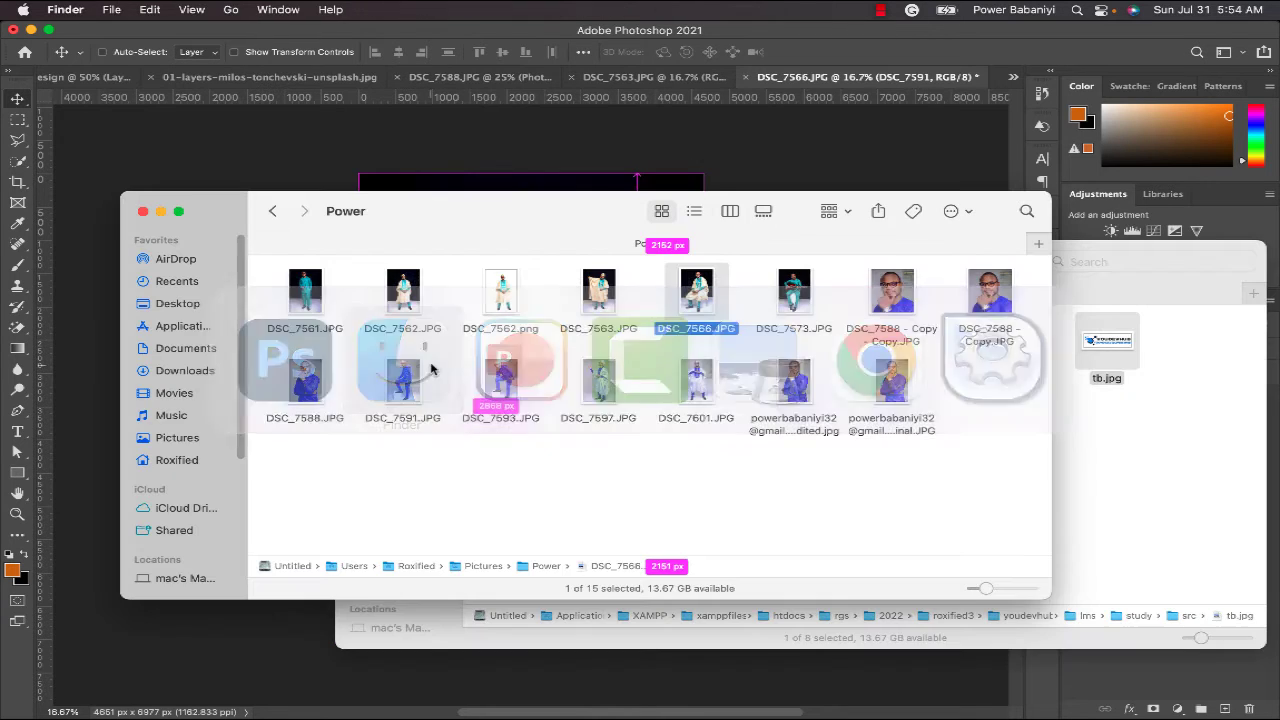
pyautogui.moveTo(702, 384); pyautogui.dragTo(434, 301)
pyautogui.press('super+Tab')
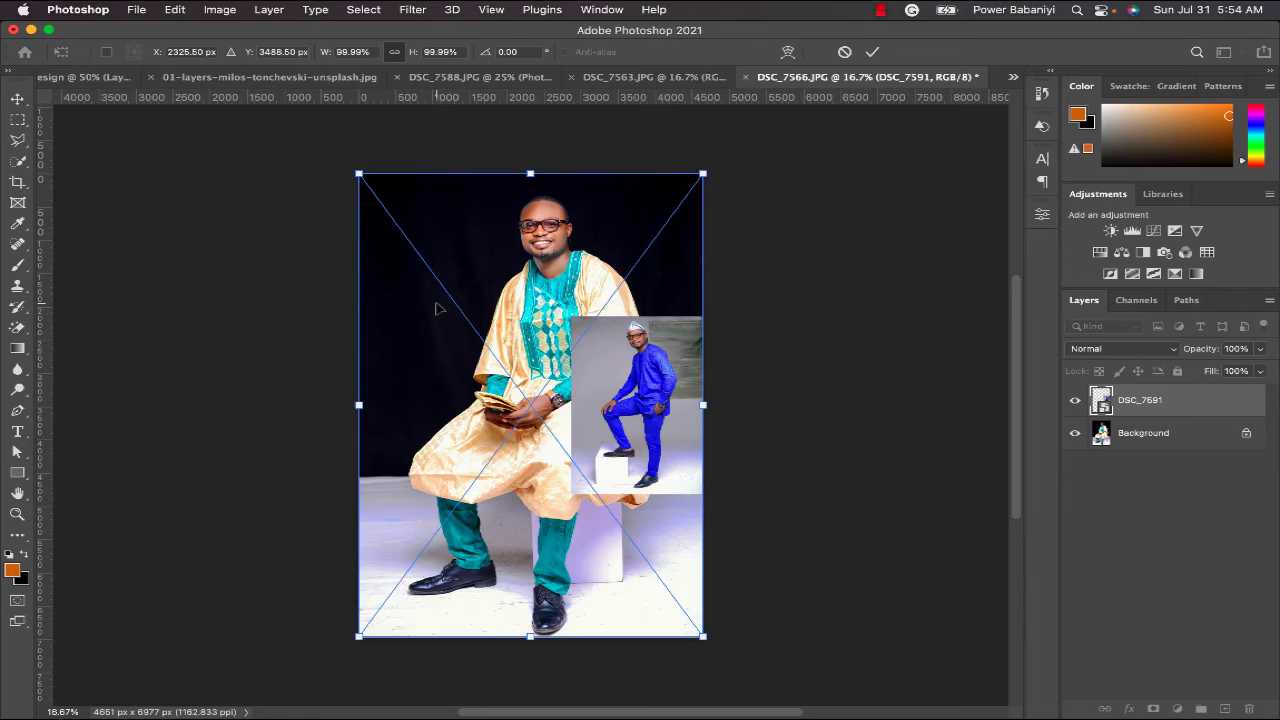
pyautogui.moveTo(703, 173); pyautogui.dragTo(535, 260)
pyautogui.moveTo(563, 390); pyautogui.dragTo(470, 301)
pyautogui.press('Return')
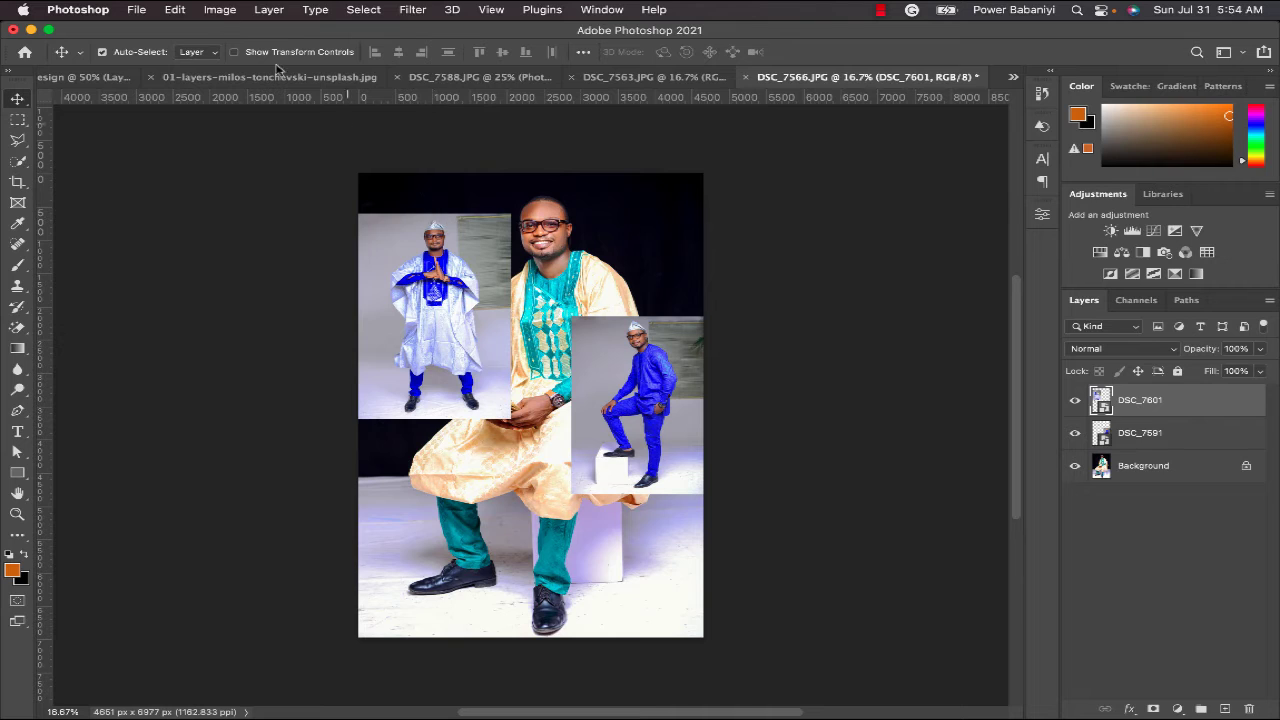
# - Open File > Export > Export As for the collage and compare the 2-Up previews
pyautogui.click(136, 10)
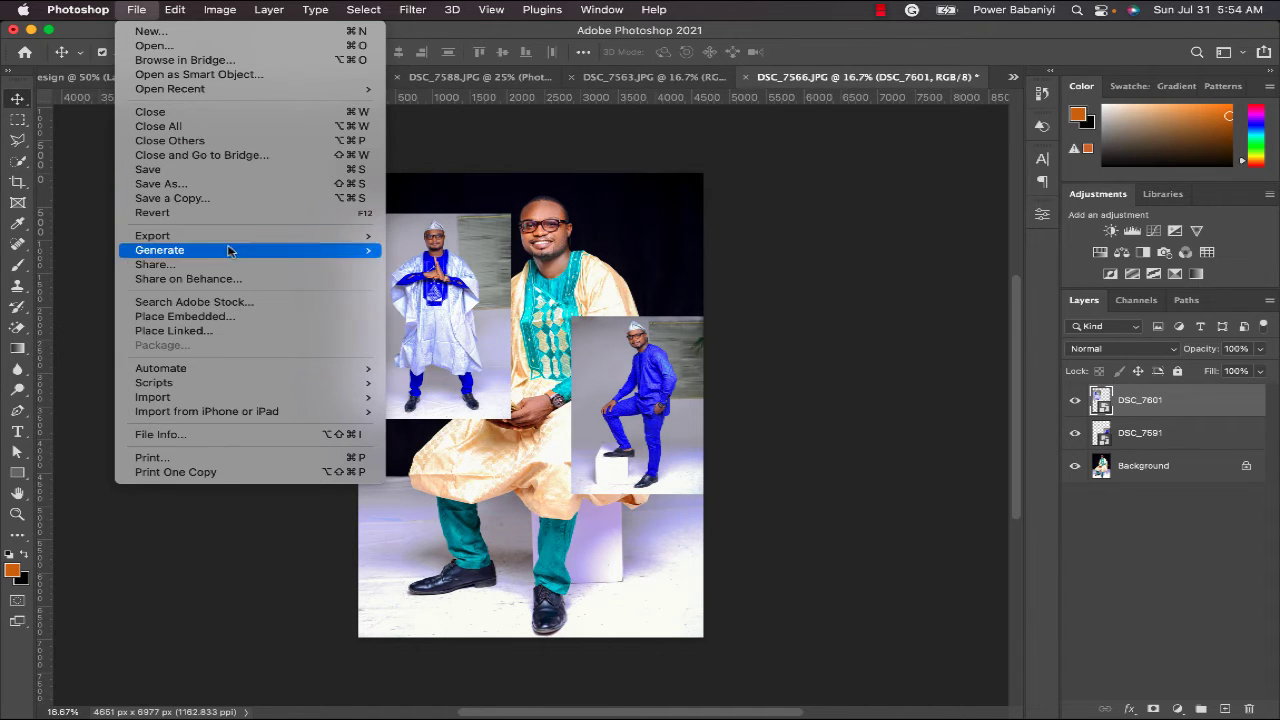
pyautogui.moveTo(243, 240)
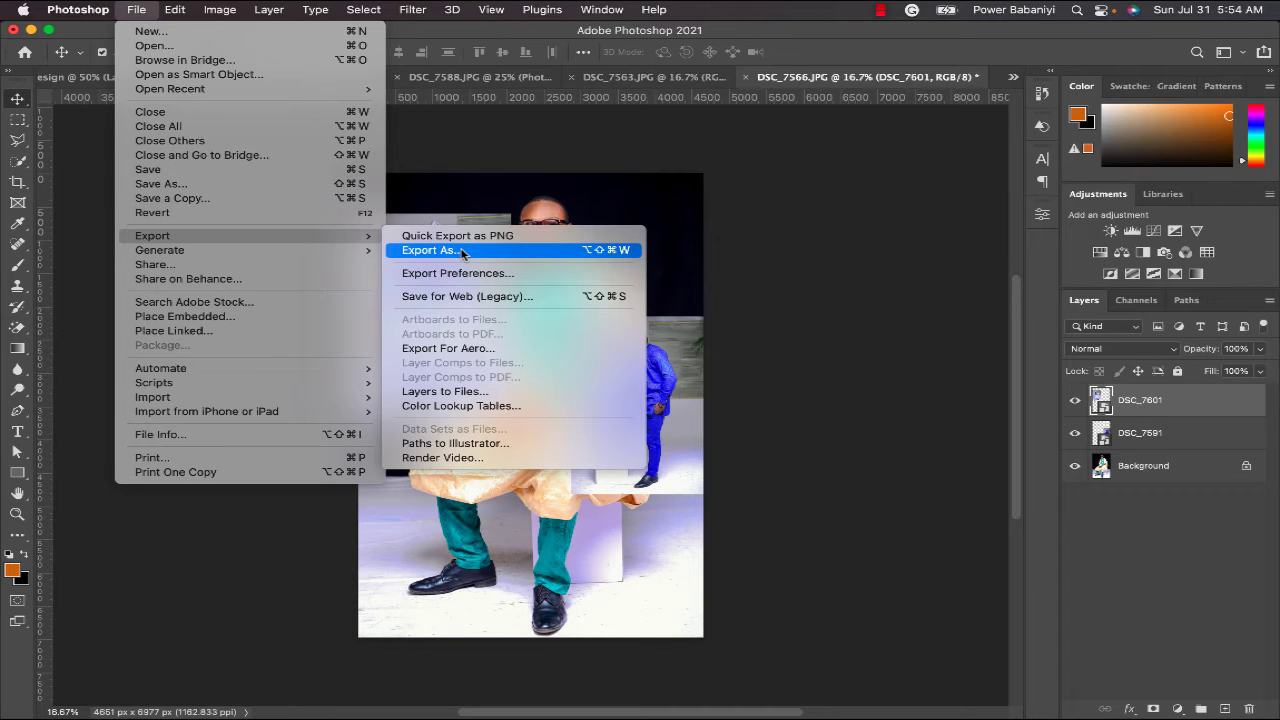
pyautogui.click(462, 251)
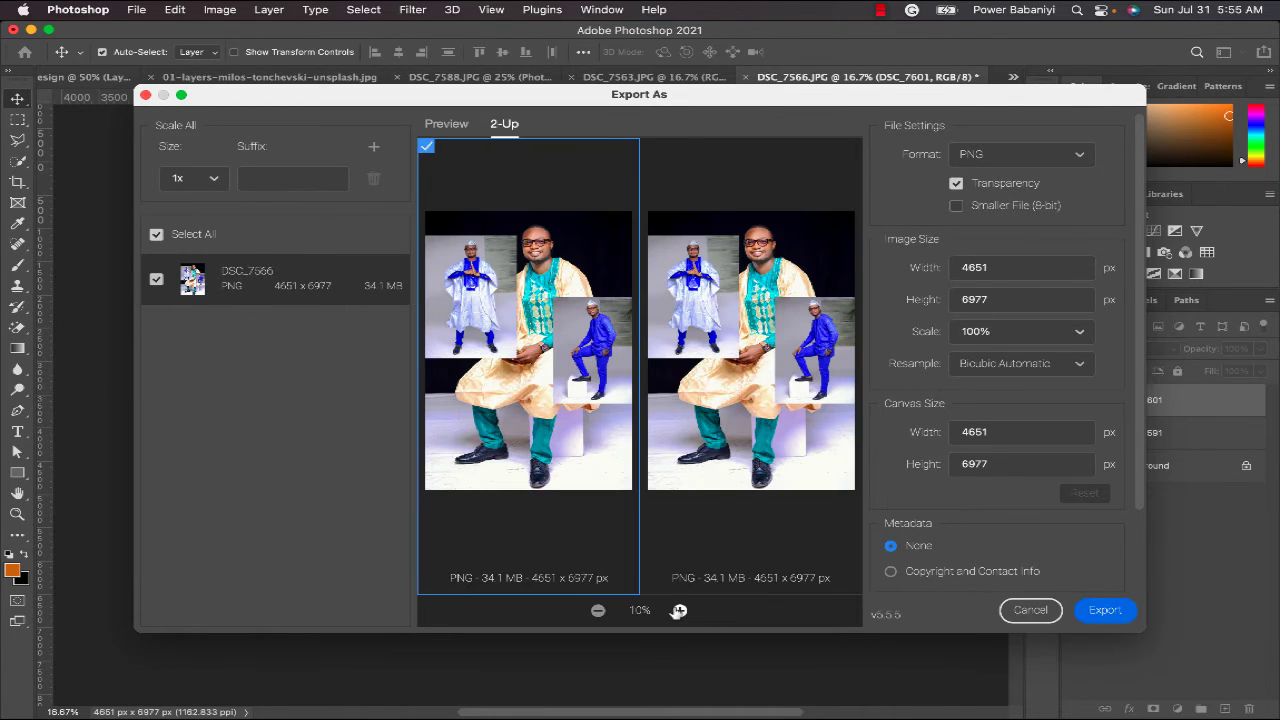
pyautogui.click(694, 268)
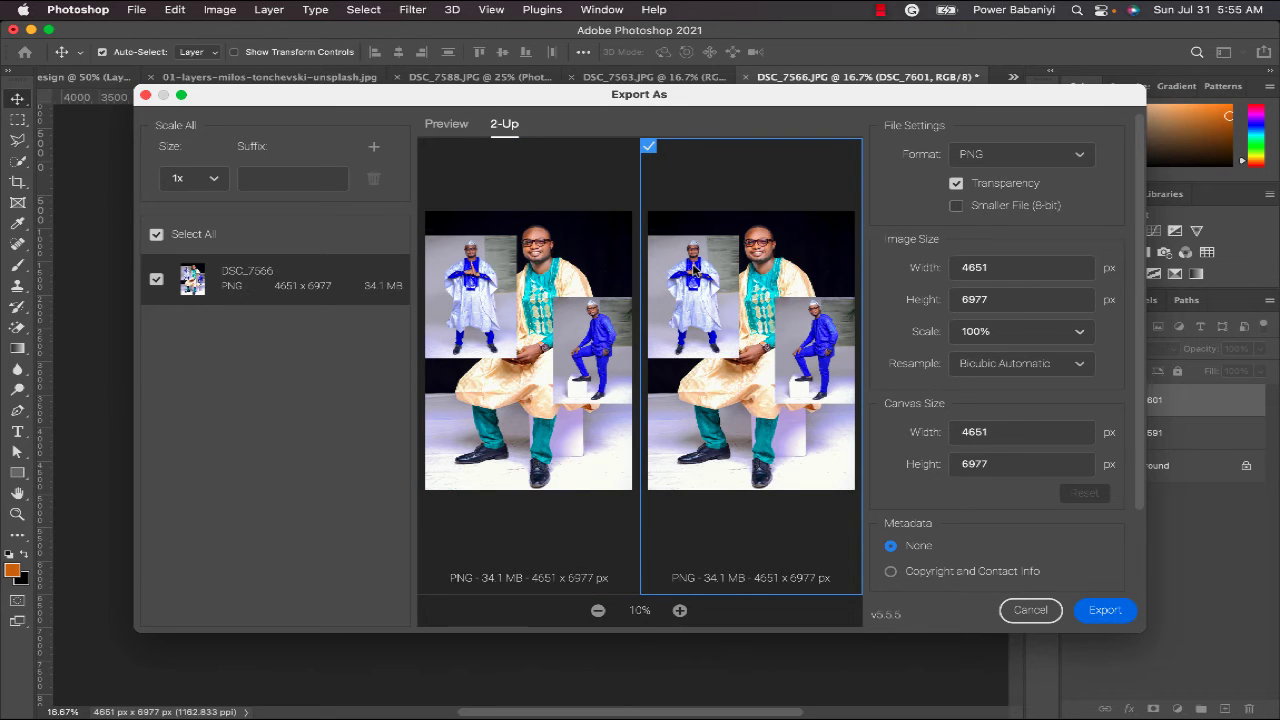
pyautogui.click(544, 358)
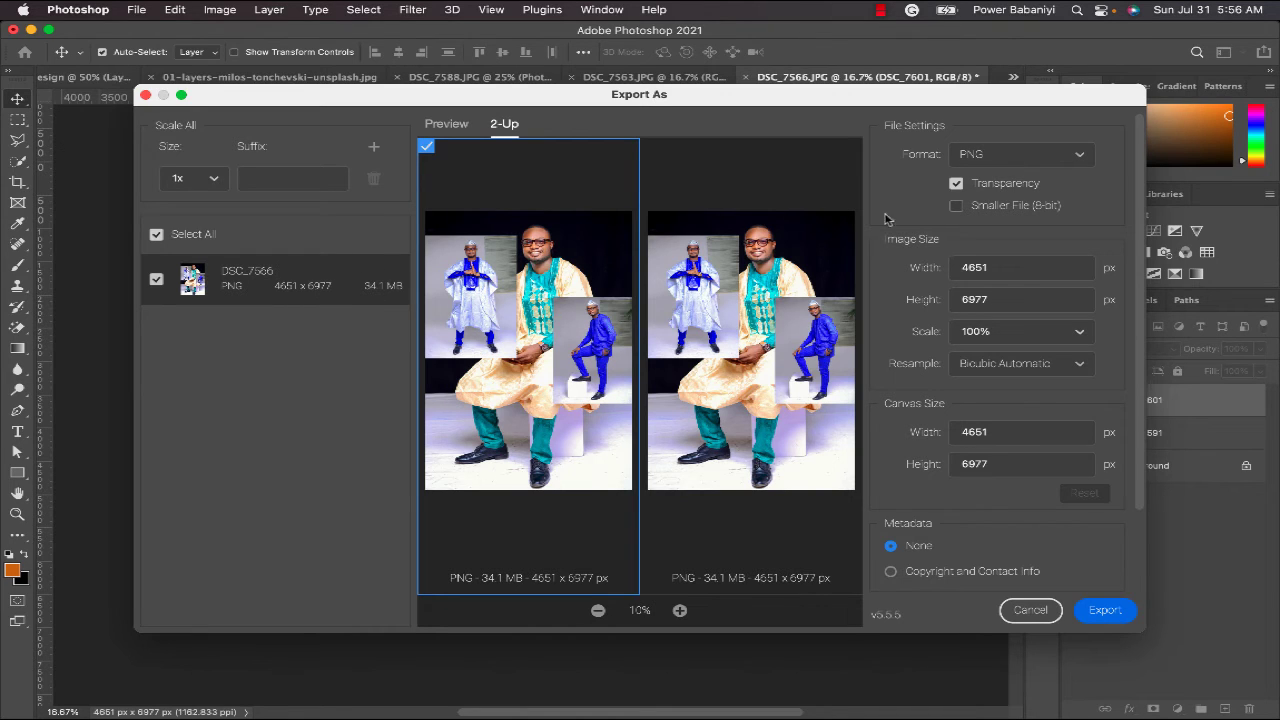
# - Enable Smaller File (8-bit) and switch the export format to JPG
pyautogui.click(989, 207)
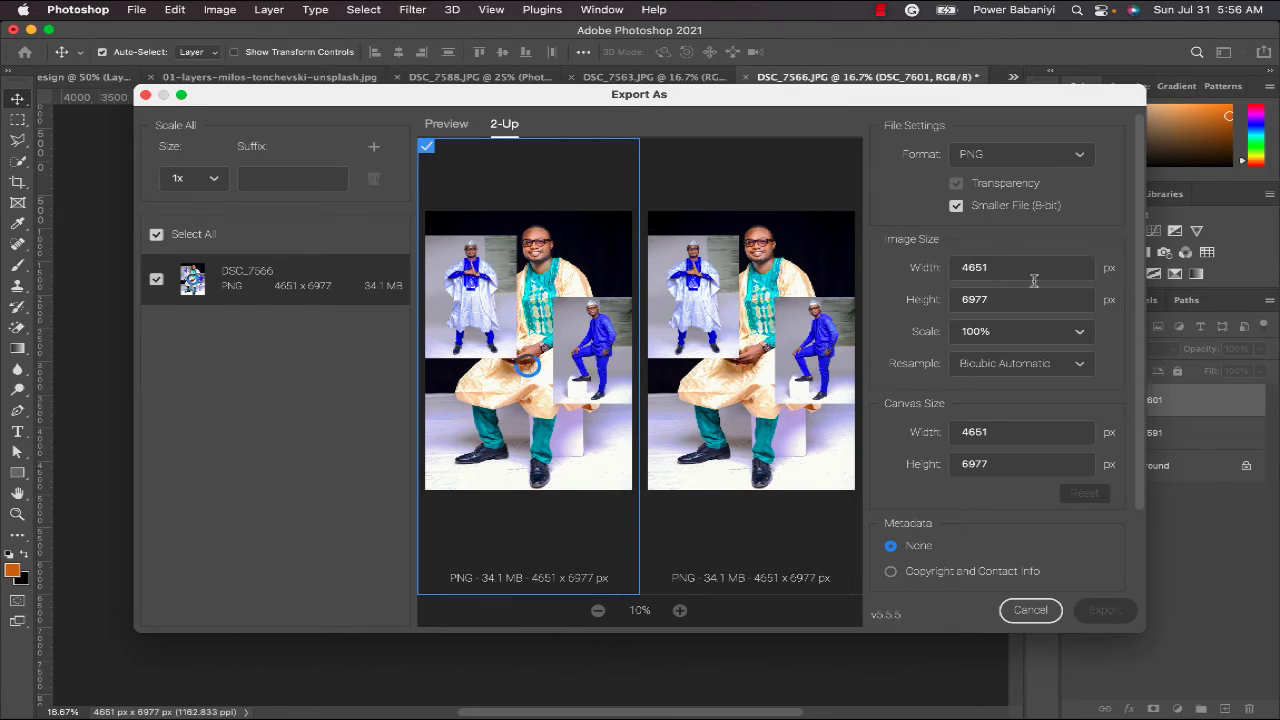
pyautogui.click(1062, 162)
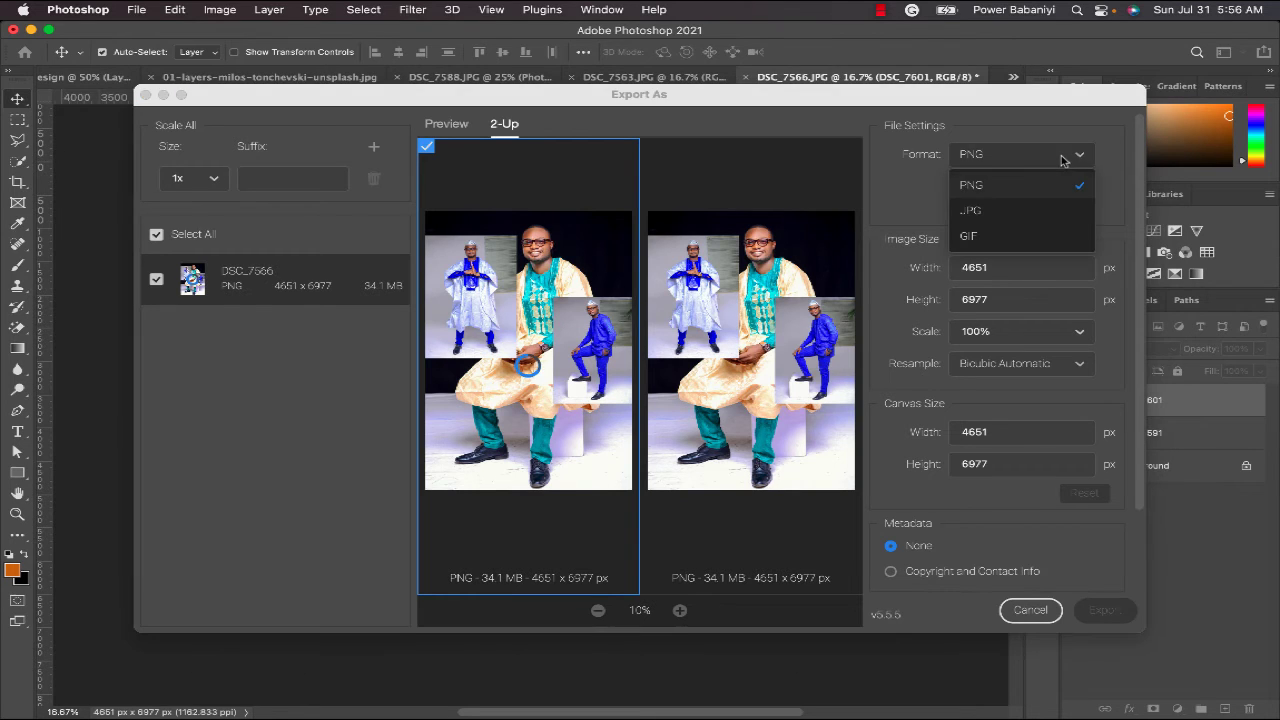
pyautogui.click(1042, 210)
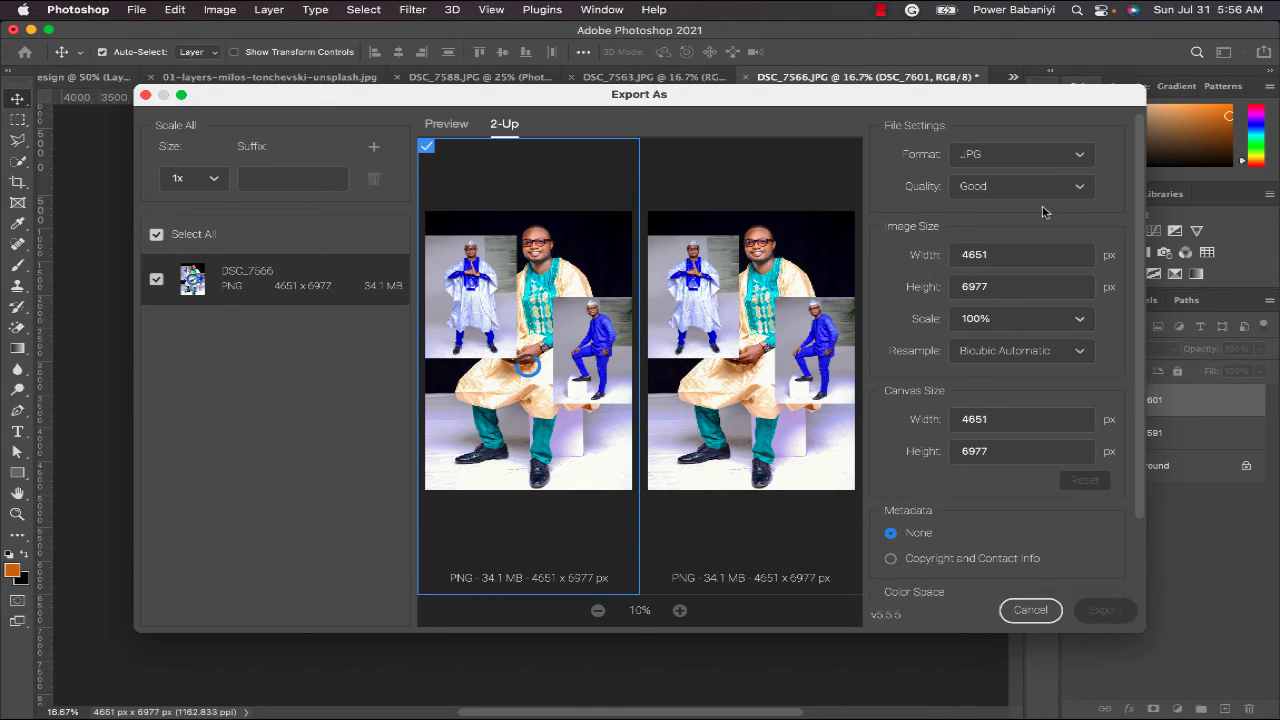
# - Set the JPG export width to 1000 px (height 1500) and embed Copyright and Contact Info metadata
pyautogui.click(1016, 256)
pyautogui.click(1023, 287)
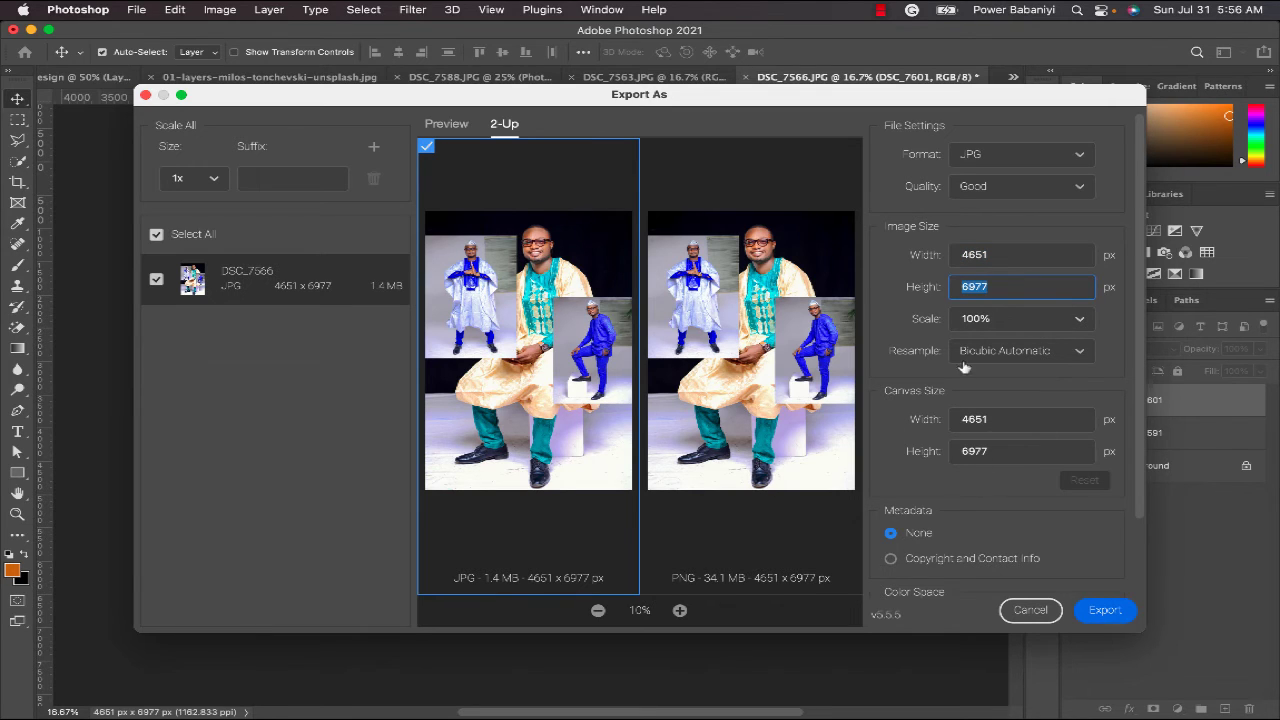
pyautogui.click(1013, 256)
pyautogui.write('2000')
pyautogui.click(1037, 233)
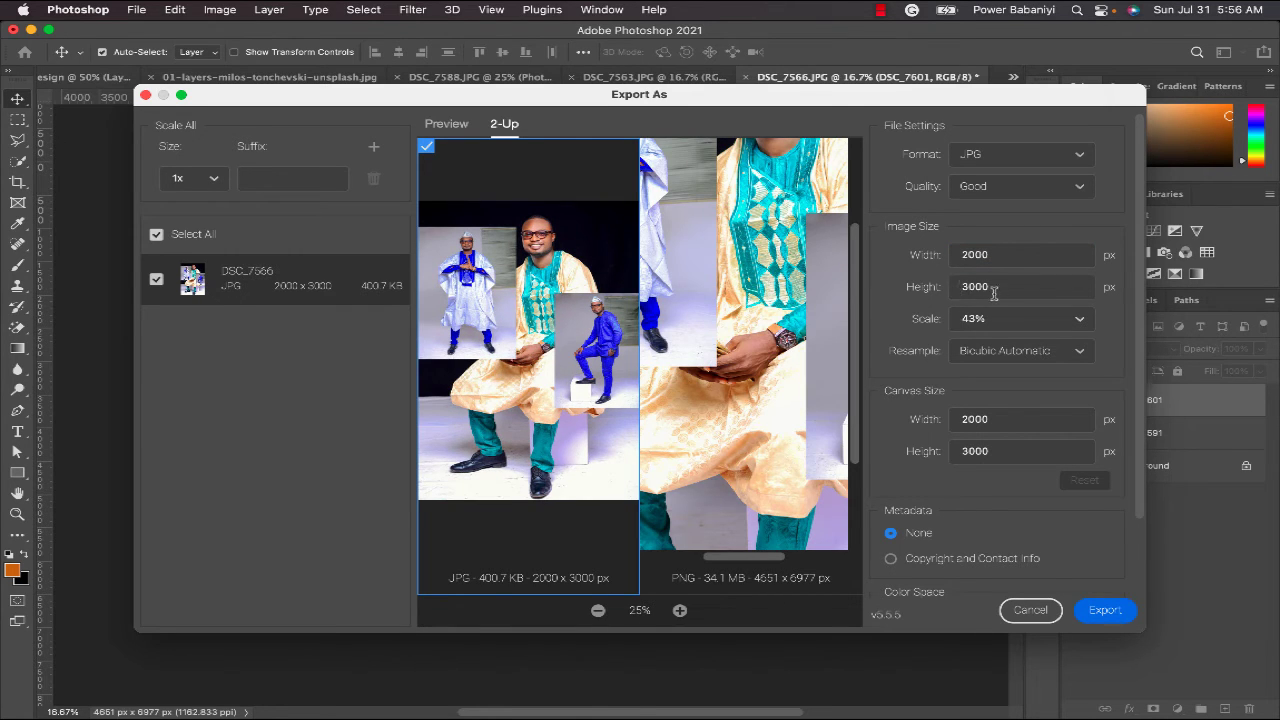
pyautogui.moveTo(1008, 256); pyautogui.dragTo(943, 259)
pyautogui.write('1')
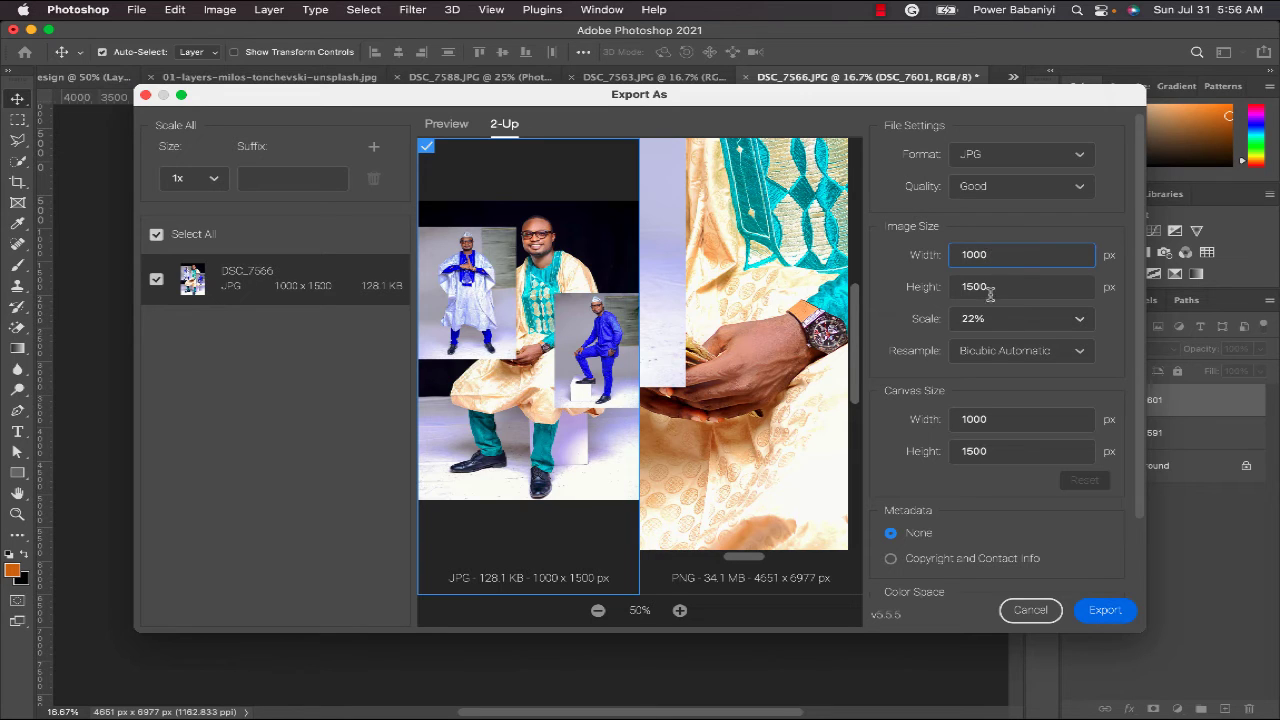
pyautogui.click(926, 563)
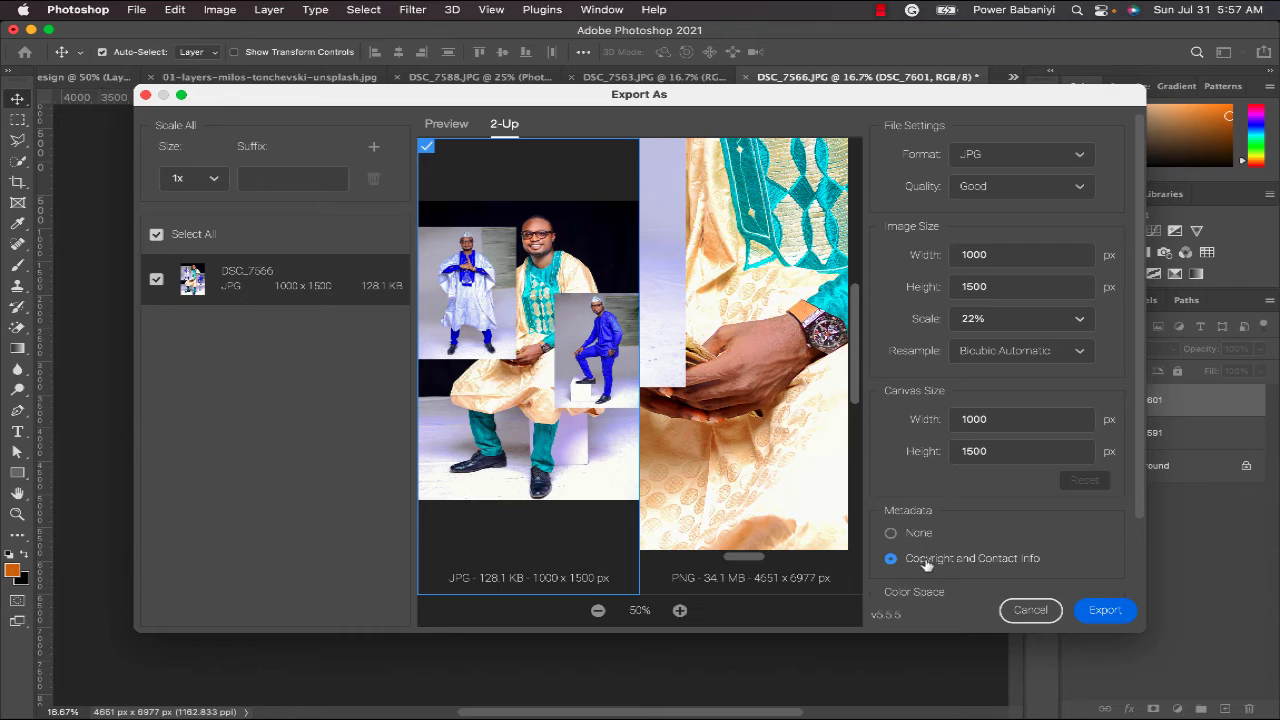
pyautogui.scroll(-2, 976, 512)
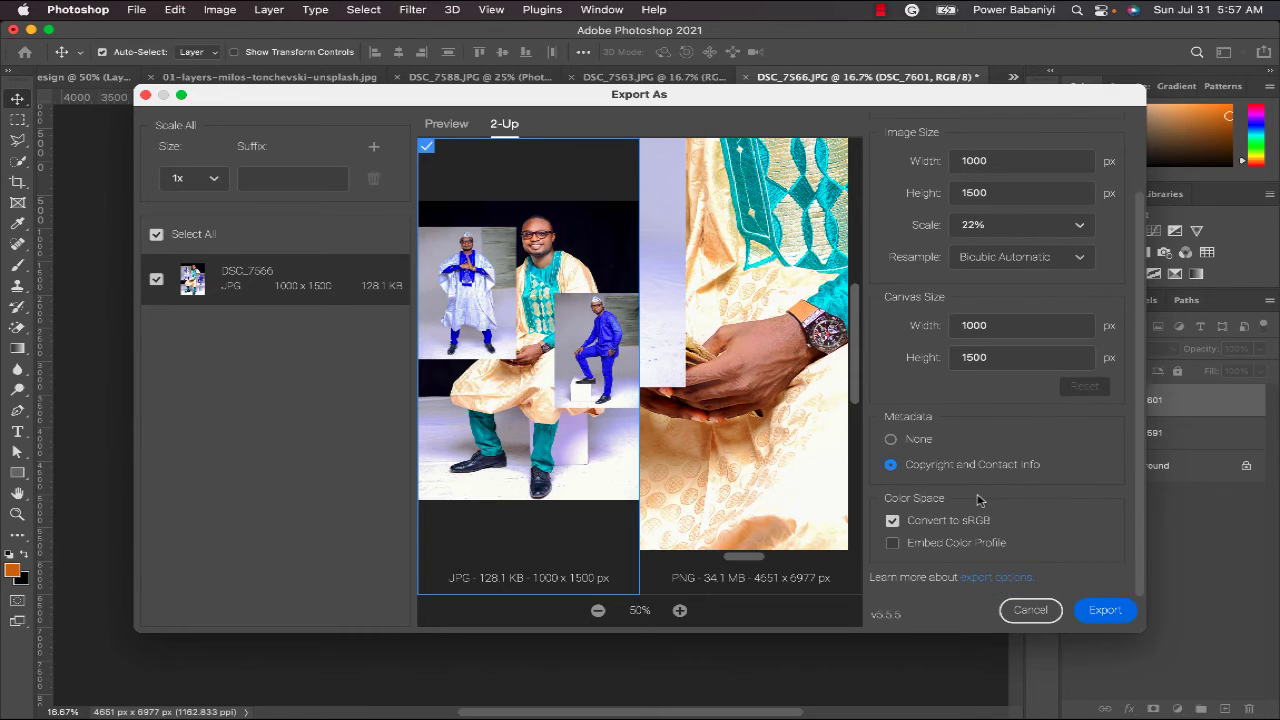
# - Start the export and browse to Graphics > Works as the destination
pyautogui.click(1105, 612)
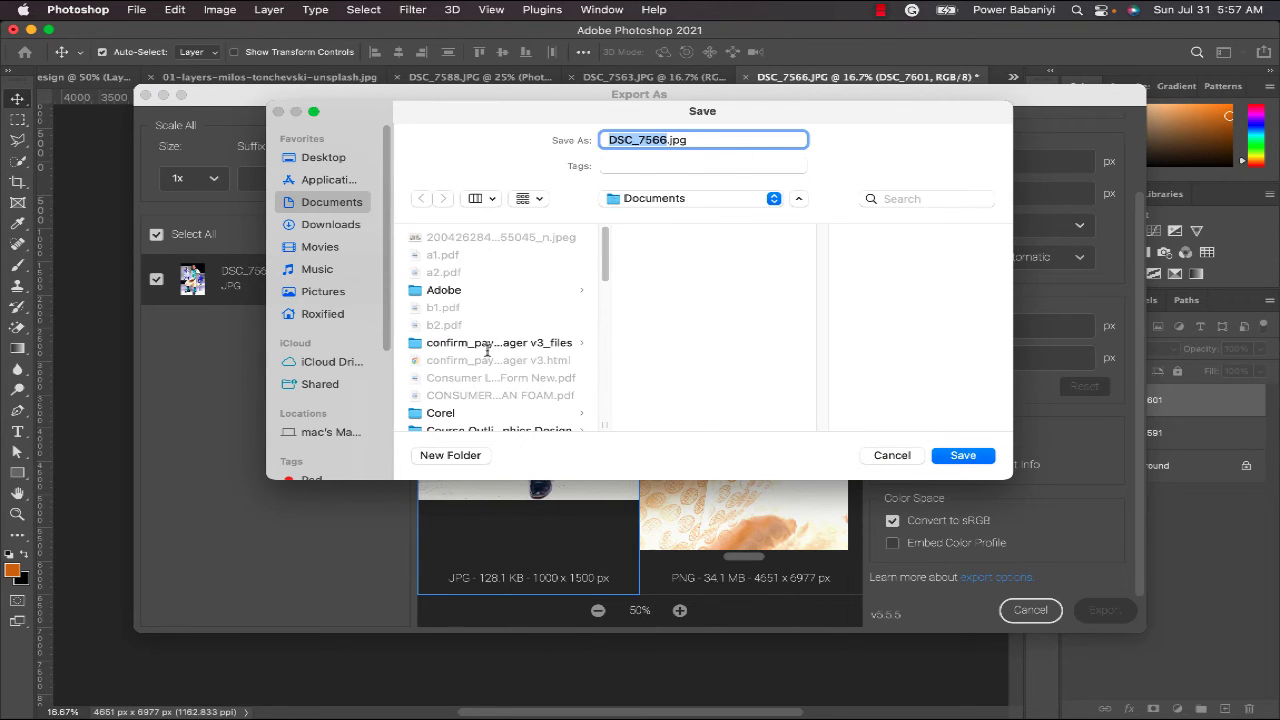
pyautogui.scroll(-5, 479, 354)
pyautogui.scroll(-5, 513, 354)
pyautogui.click(482, 297)
pyautogui.click(676, 238)
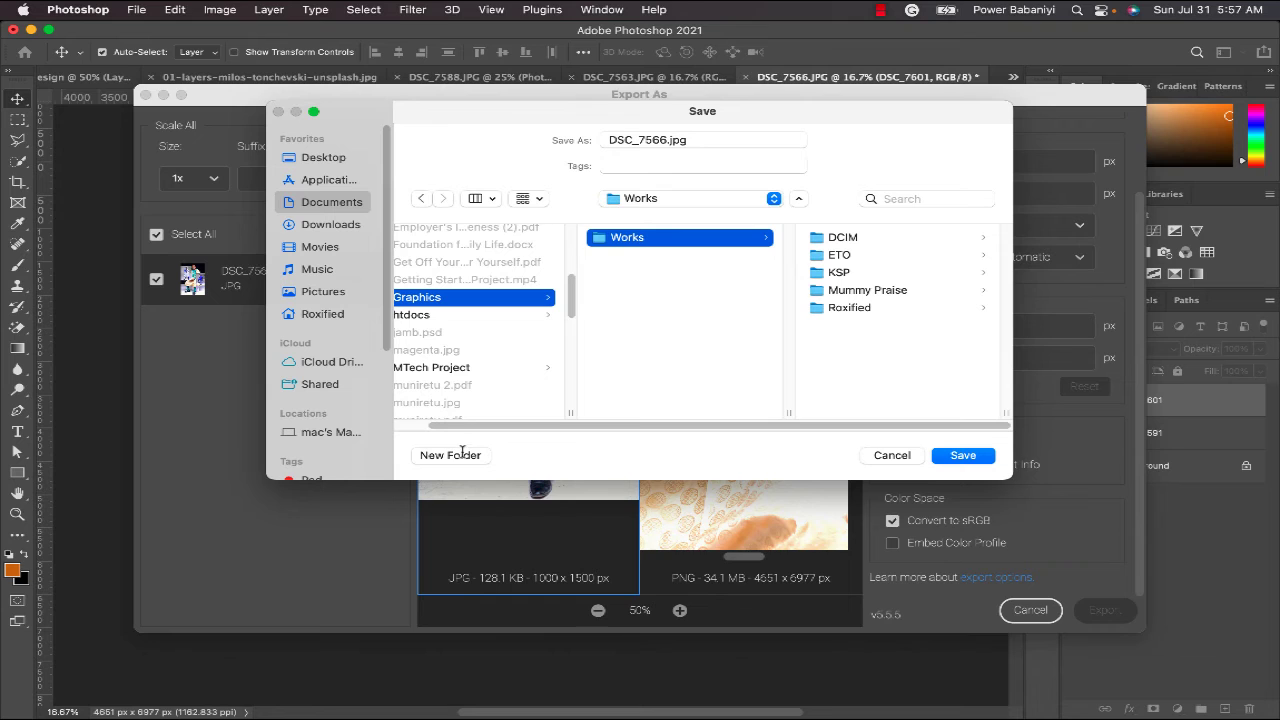
pyautogui.click(829, 388)
# - Create a 'youdevhub tutorial' folder in Works and save DSC_7566.jpg into it
pyautogui.click(458, 455)
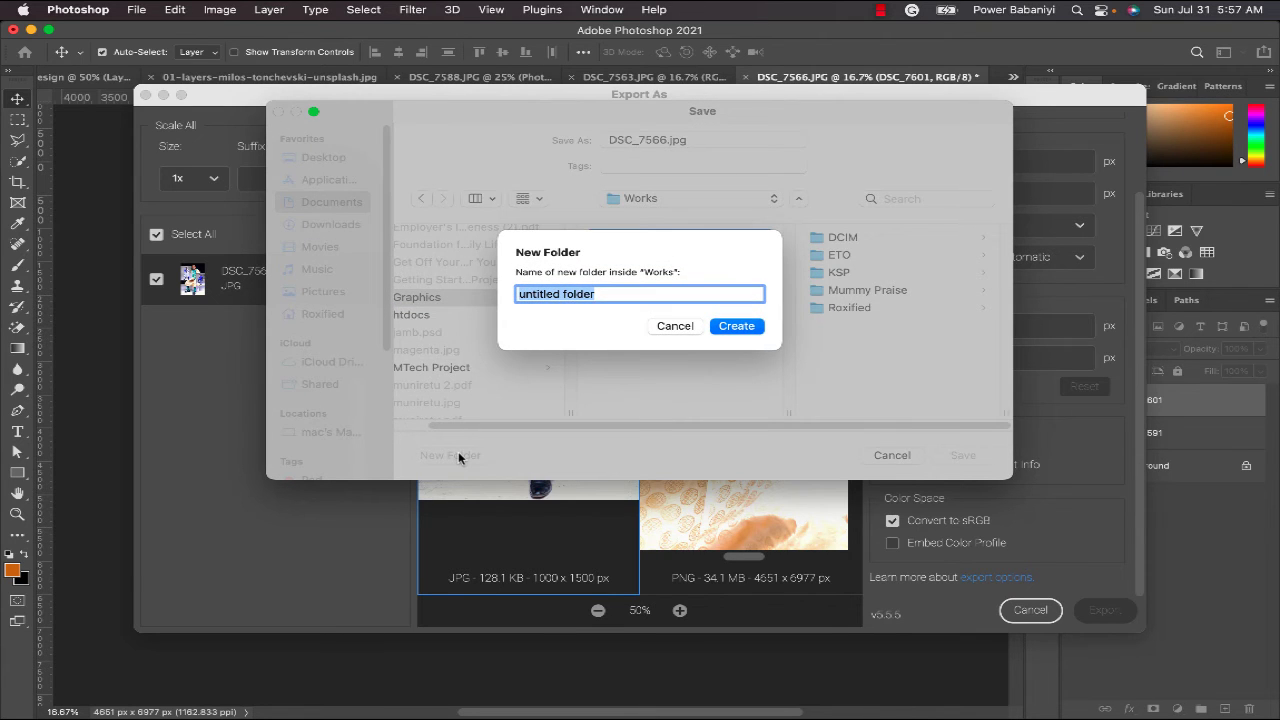
pyautogui.write('youdevhub tutorial')
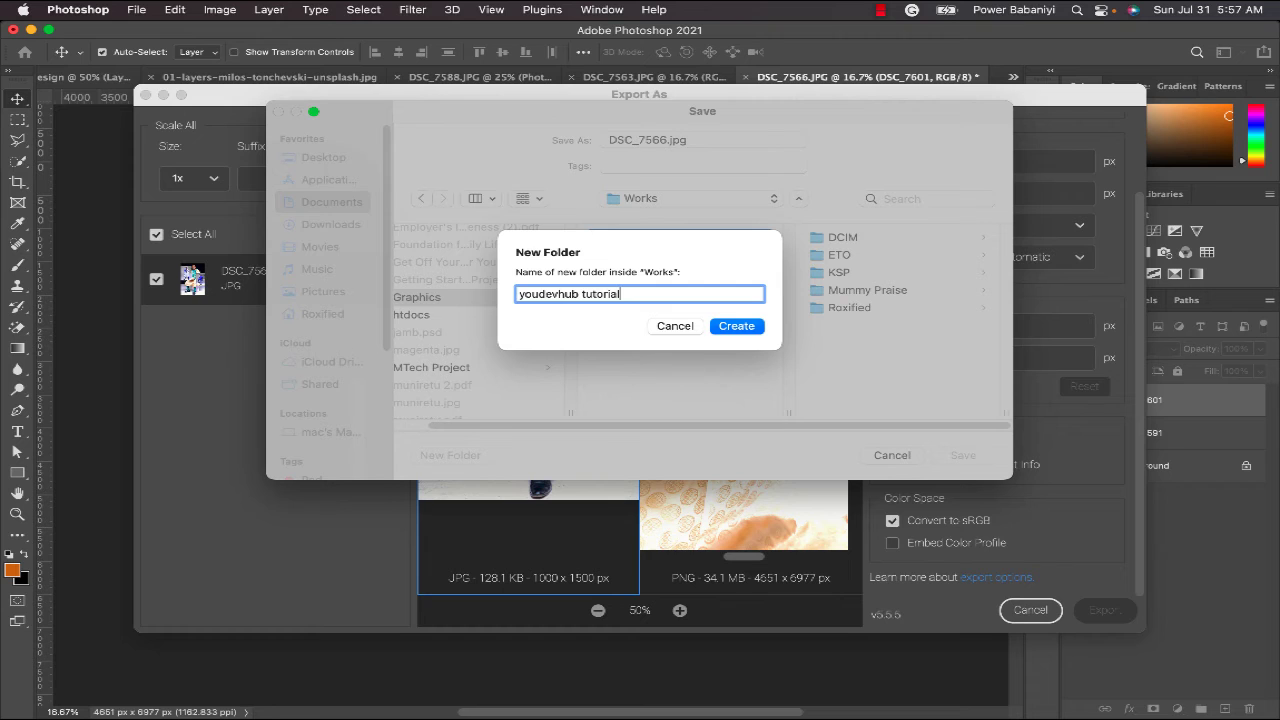
pyautogui.click(737, 326)
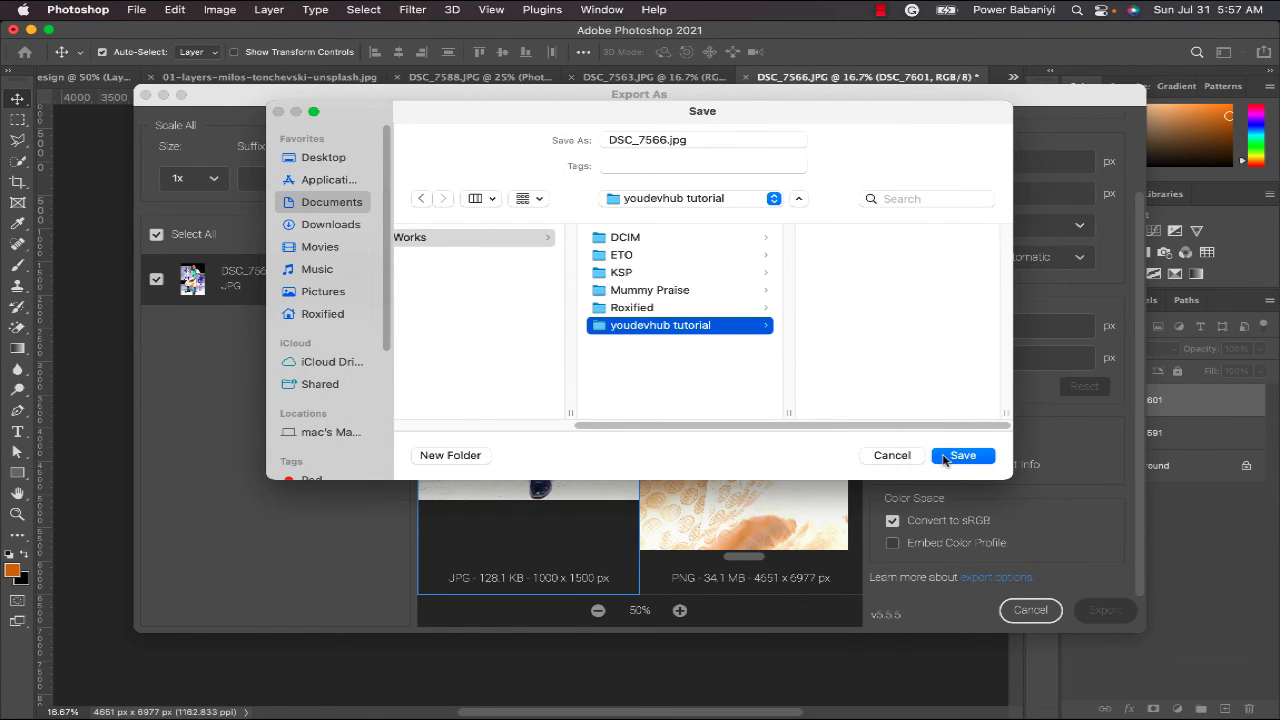
pyautogui.click(952, 457)
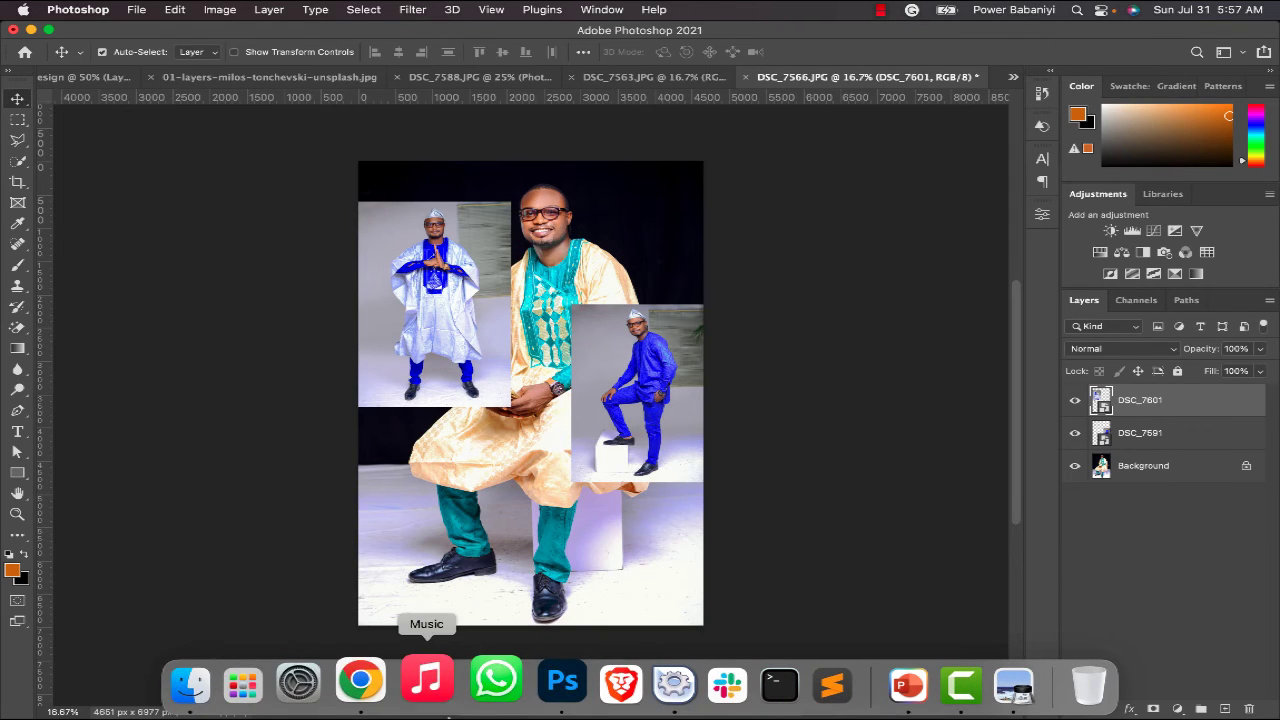
pyautogui.click(220, 680)
pyautogui.click(518, 479)
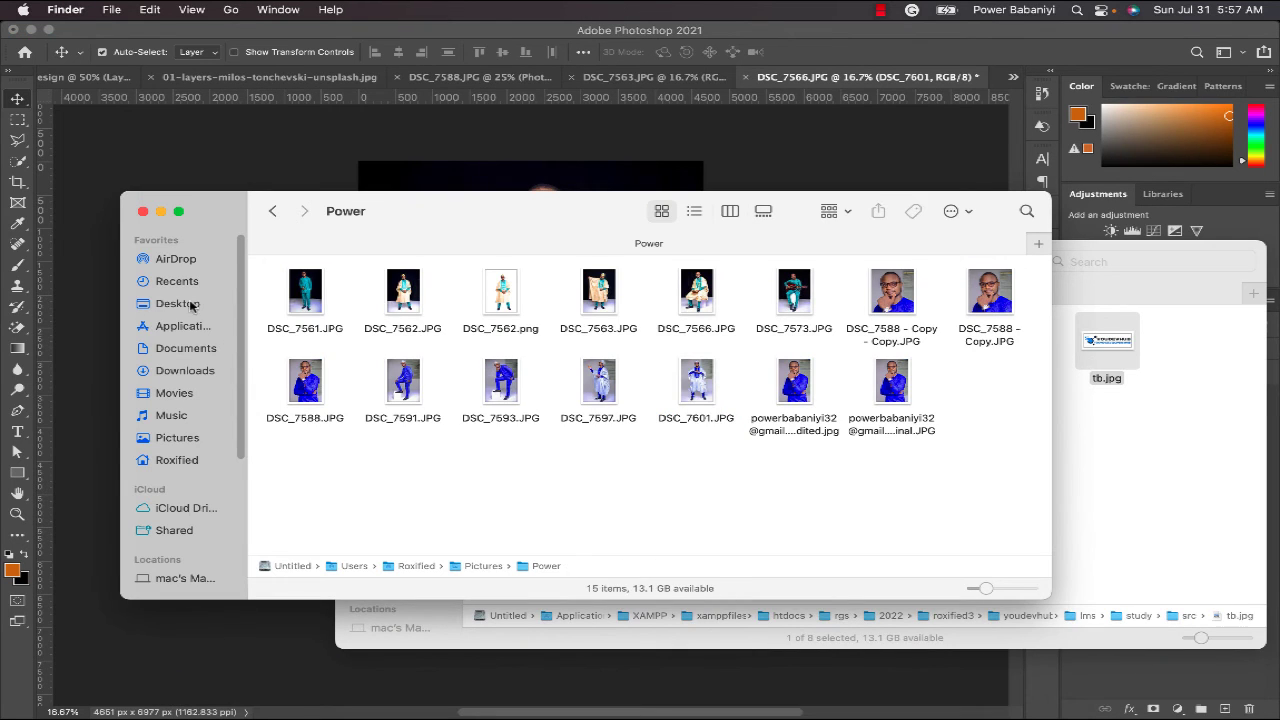
pyautogui.click(180, 350)
pyautogui.doubleClick(782, 300)
pyautogui.click(308, 293)
pyautogui.doubleClick(308, 293)
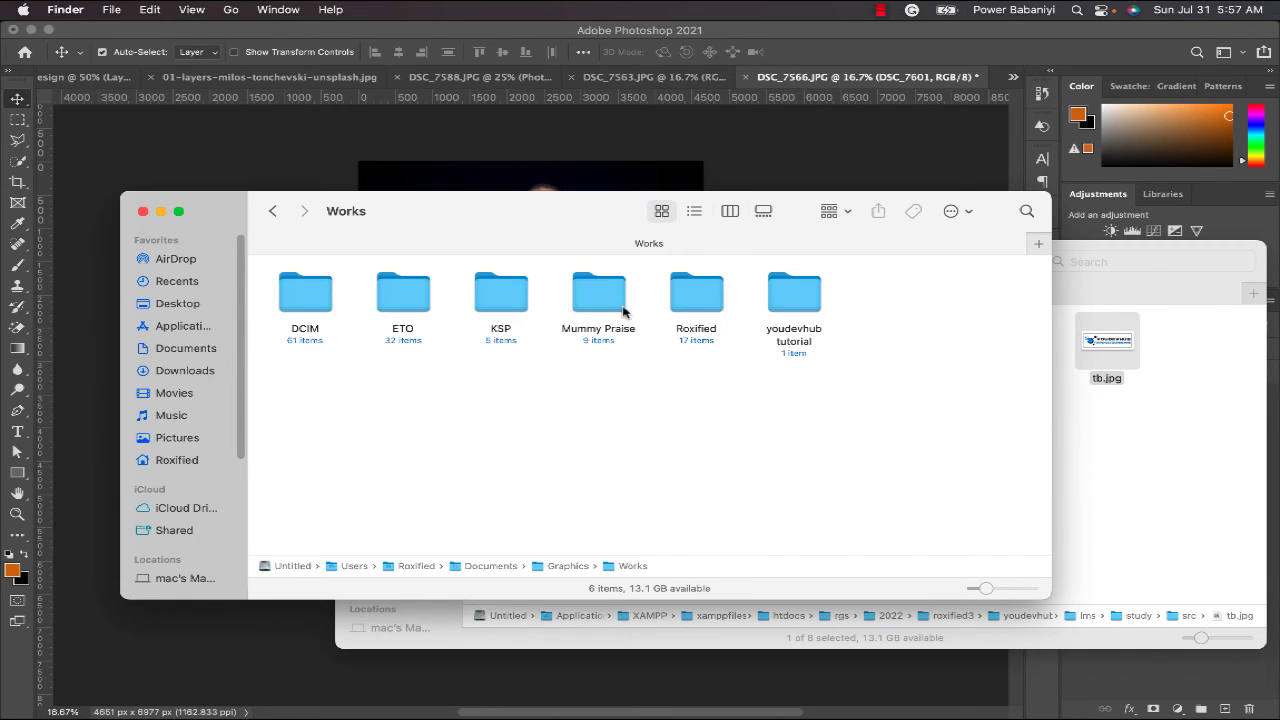
pyautogui.doubleClick(776, 302)
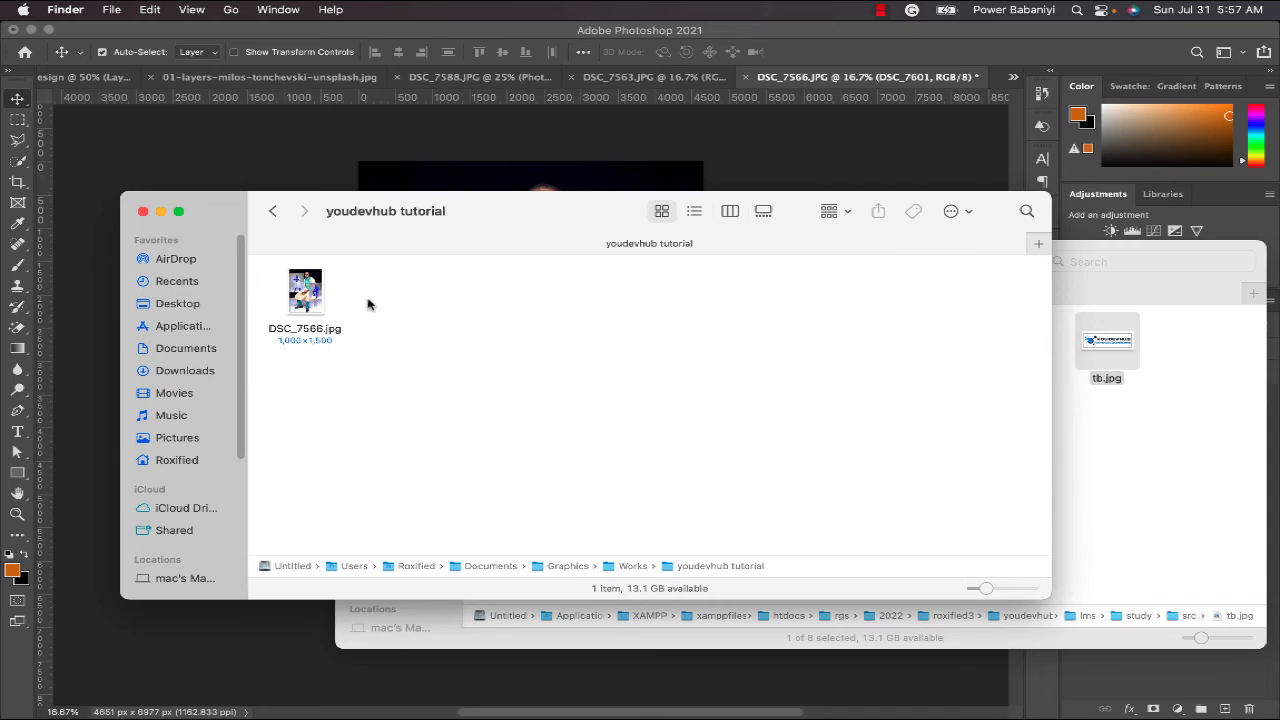
pyautogui.doubleClick(306, 292)
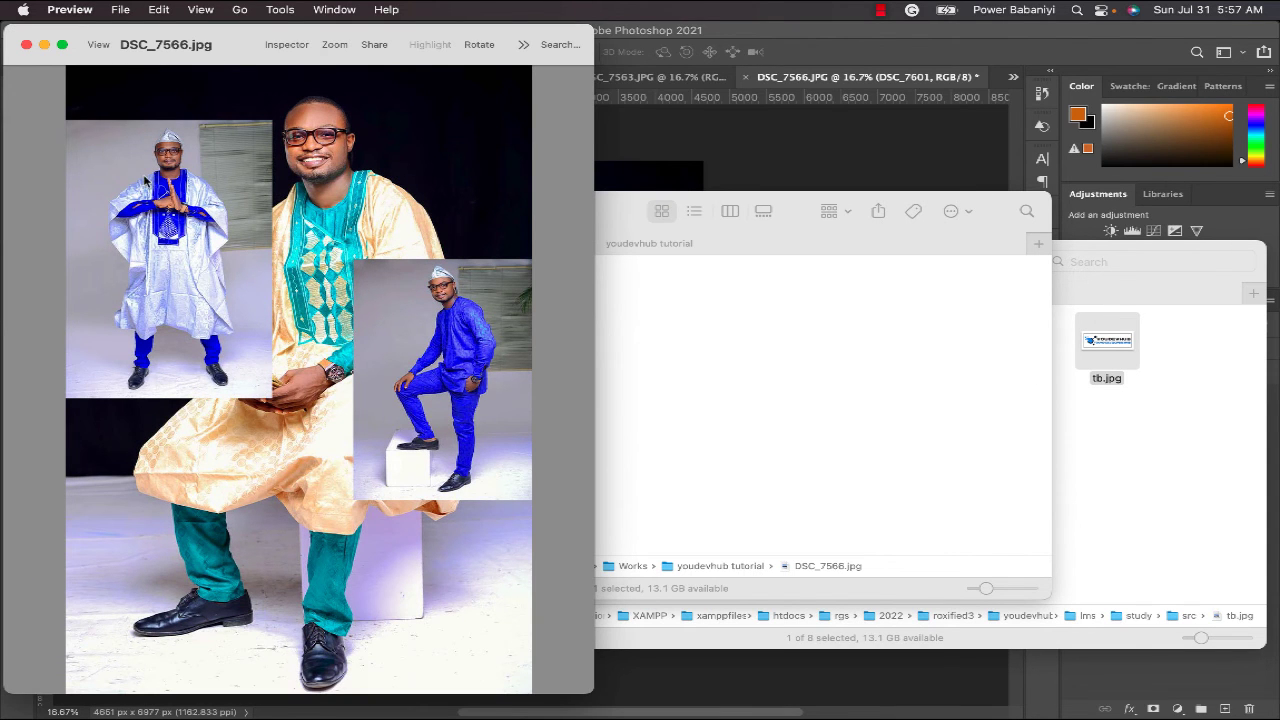
pyautogui.click(26, 44)
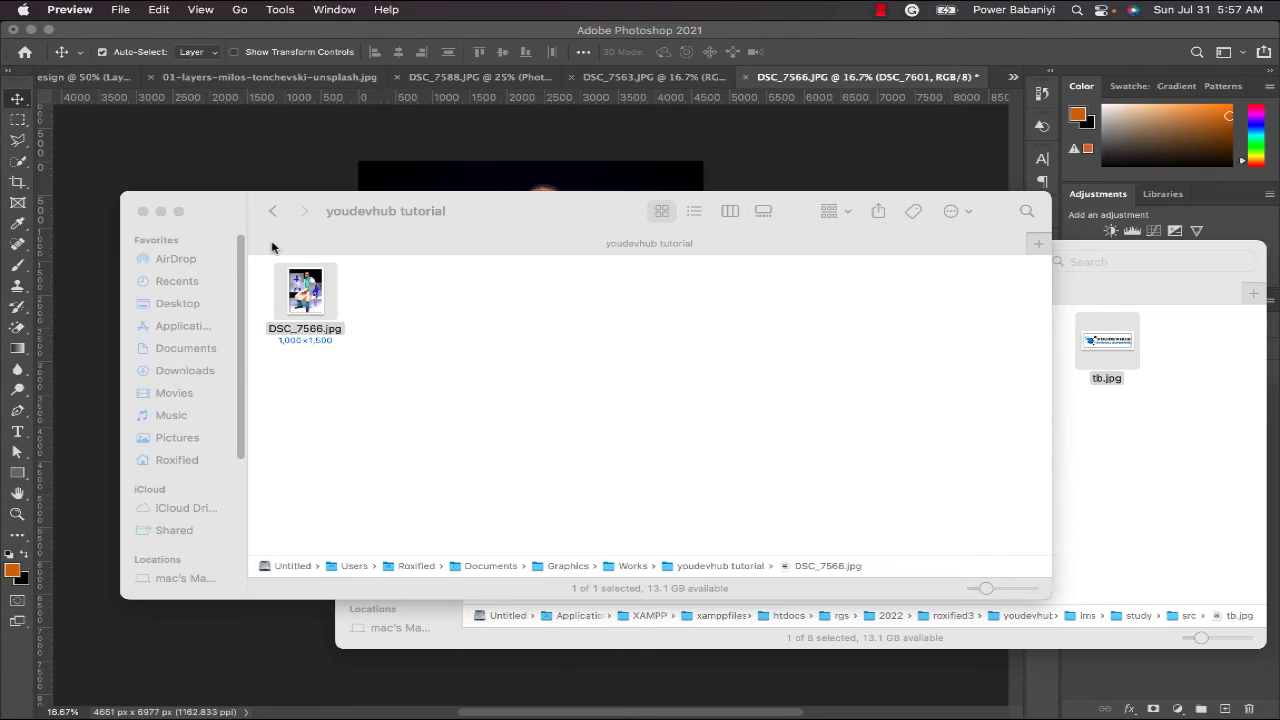
pyautogui.click(278, 249)
pyautogui.press('super+Tab')
pyautogui.click(506, 354)
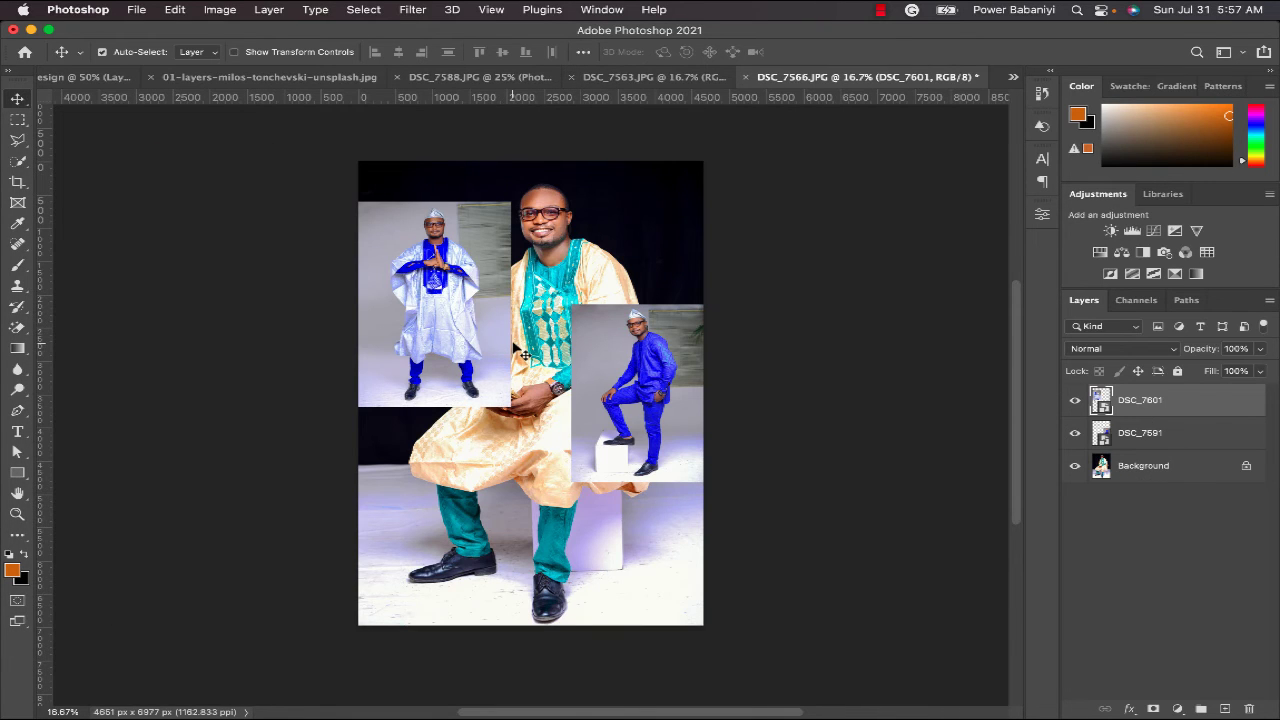
# - Open Save for Web (Legacy) from the File > Export menu for the DSC_7566 collage
pyautogui.click(136, 10)
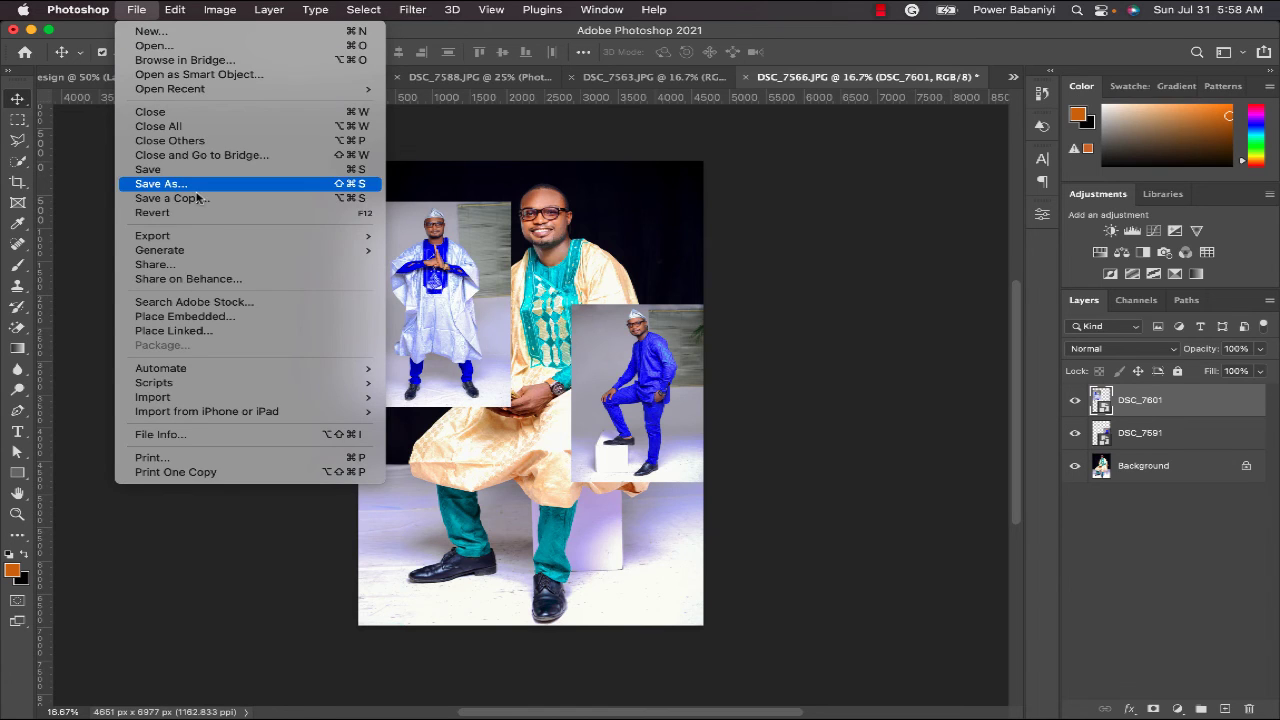
pyautogui.moveTo(222, 239)
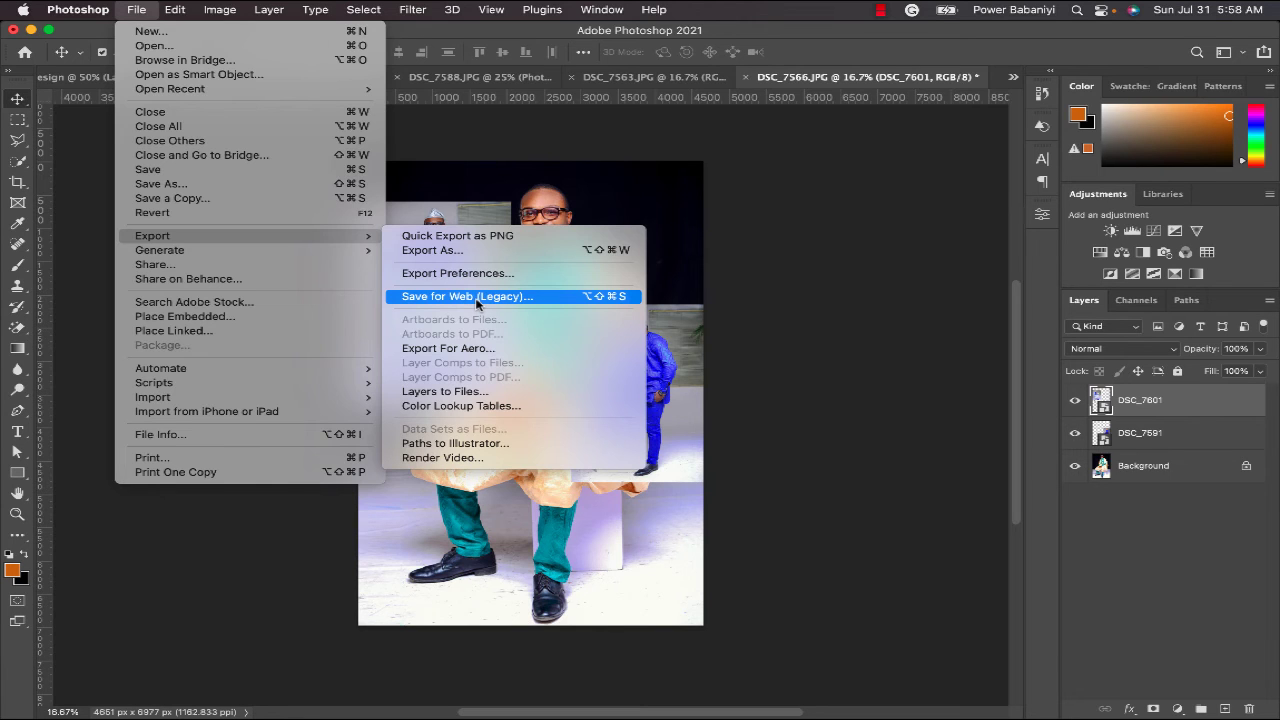
pyautogui.click(477, 297)
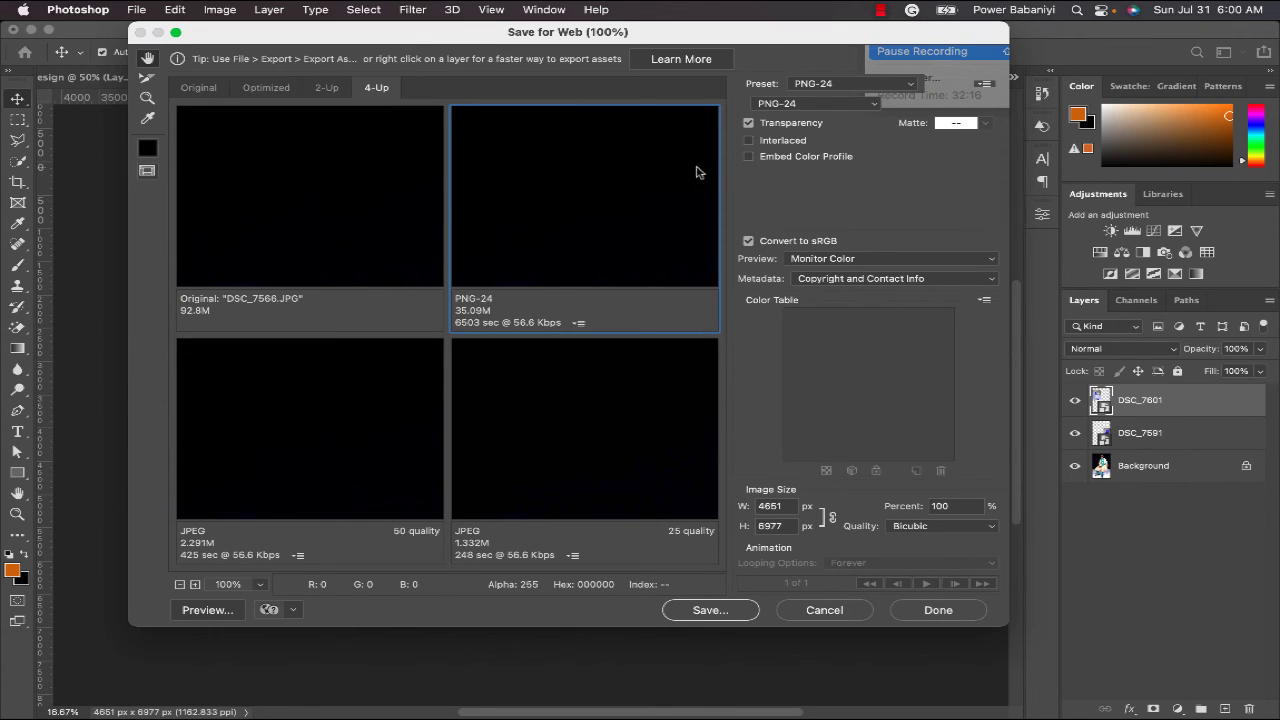
# - Switch the web output format to JPEG, pick the Medium preset and compare 25, 50 and 30 quality previews
pyautogui.click(795, 108)
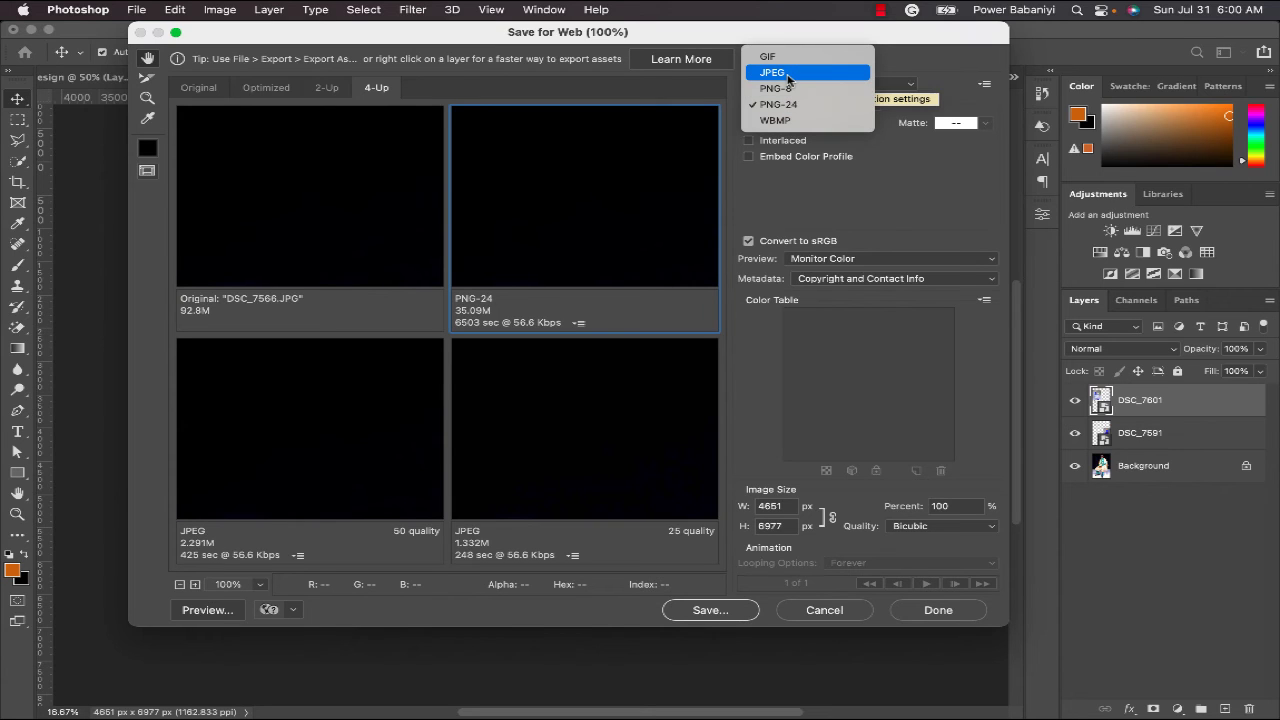
pyautogui.click(788, 76)
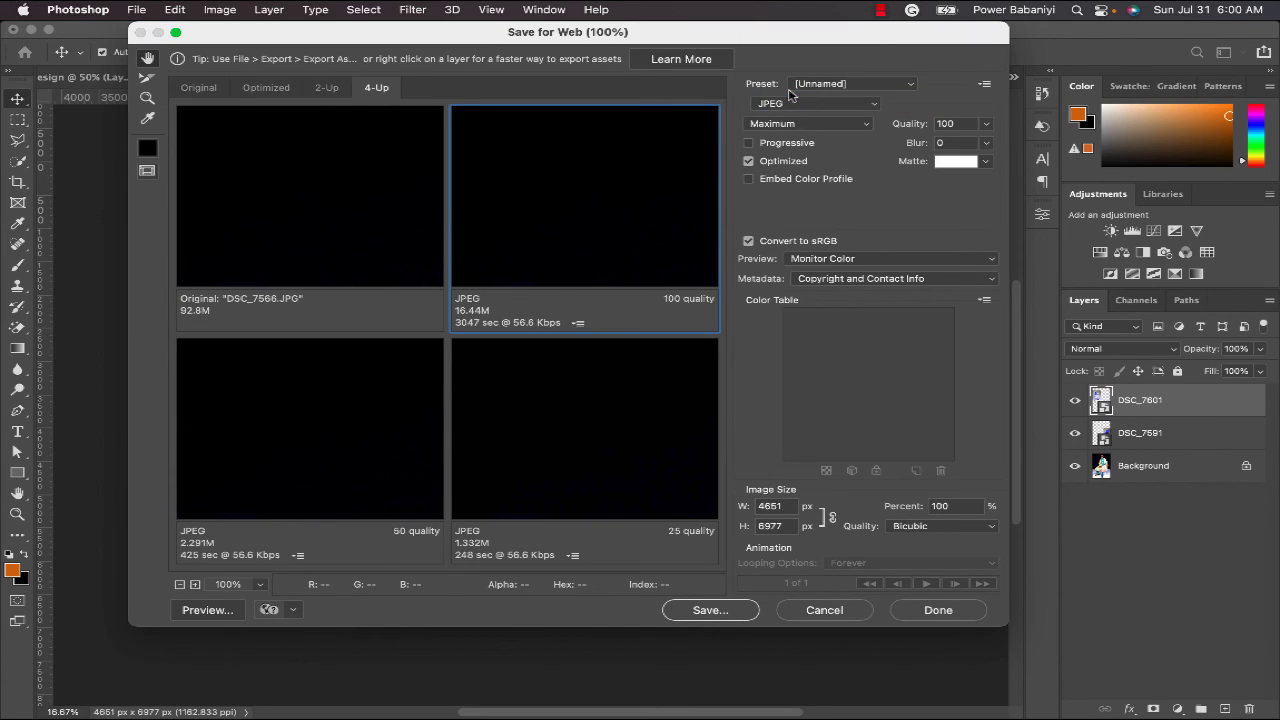
pyautogui.click(804, 124)
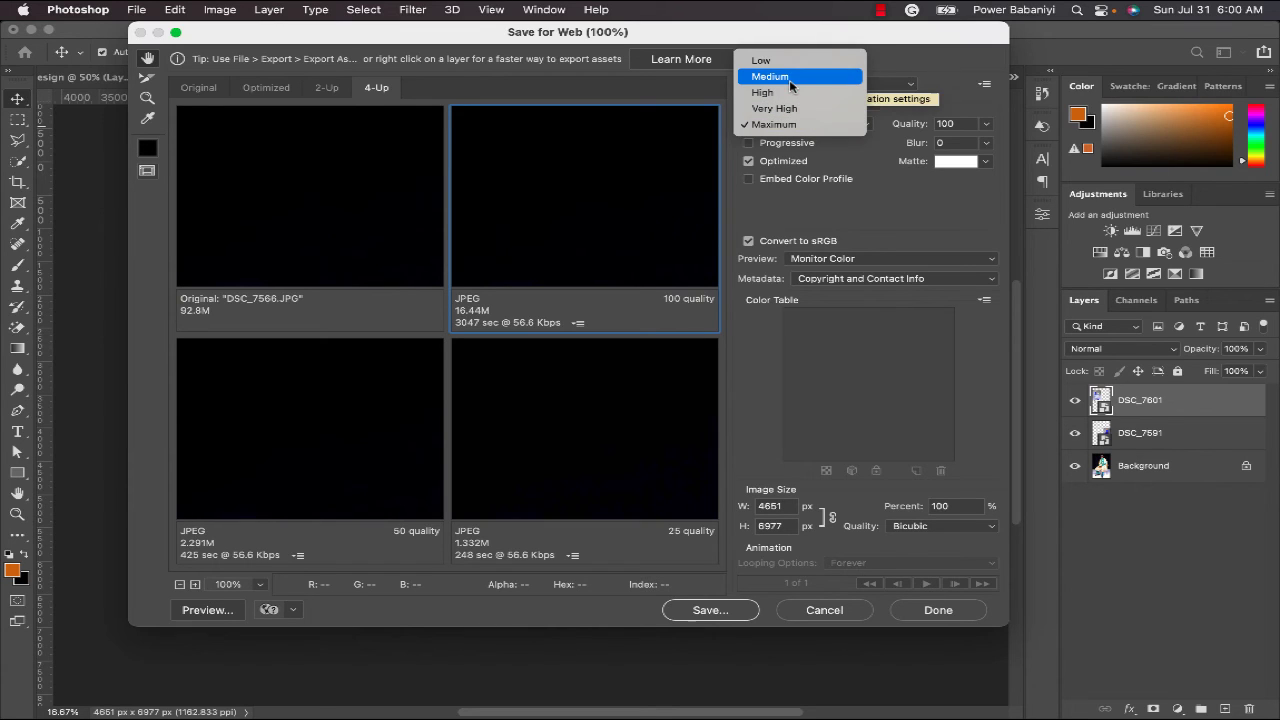
pyautogui.click(790, 82)
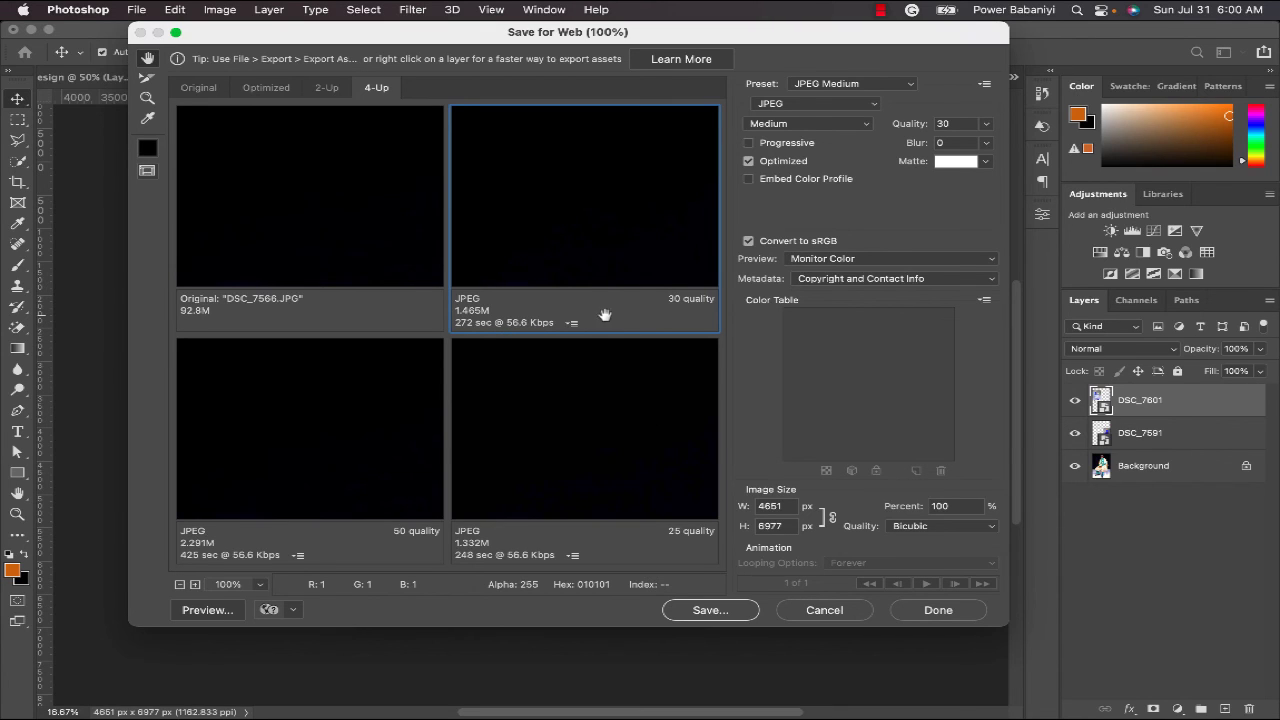
pyautogui.click(614, 435)
pyautogui.click(349, 459)
pyautogui.click(670, 237)
# - Raise the JPEG quality to 82 and proceed to save the optimized file
pyautogui.click(987, 127)
pyautogui.click(987, 127)
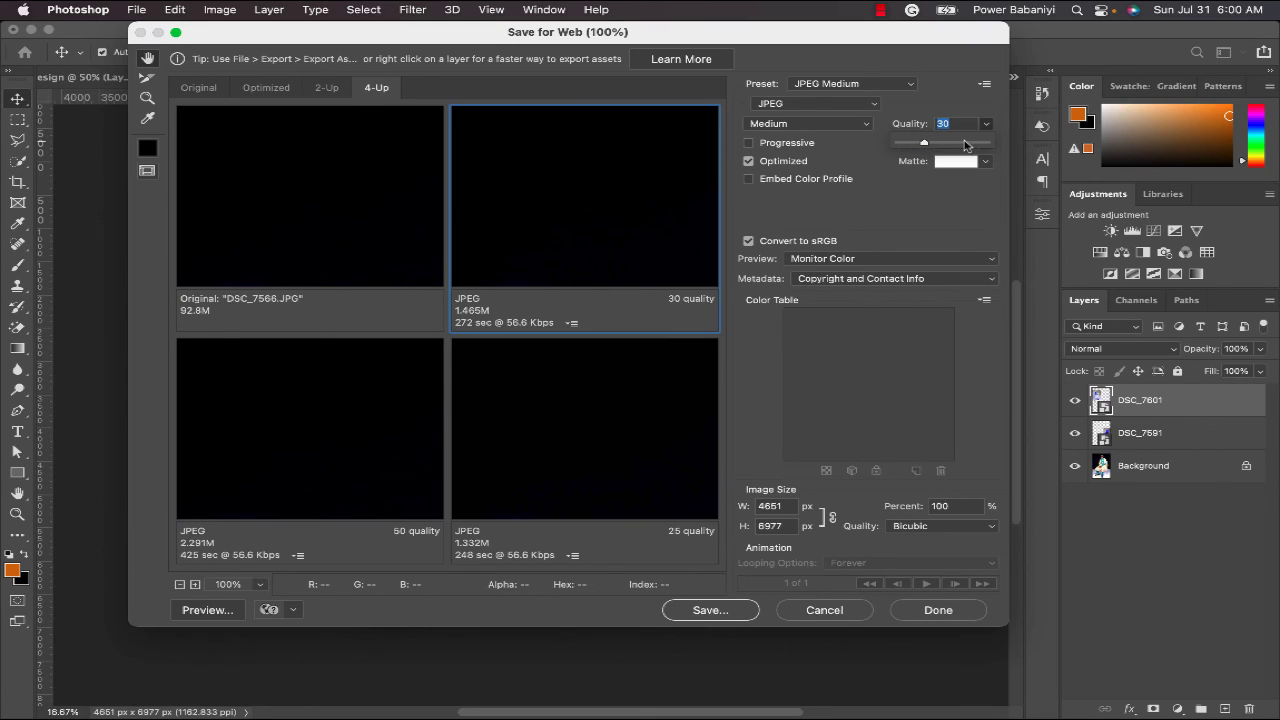
pyautogui.moveTo(932, 143); pyautogui.dragTo(972, 142)
pyautogui.moveTo(969, 143); pyautogui.dragTo(970, 143)
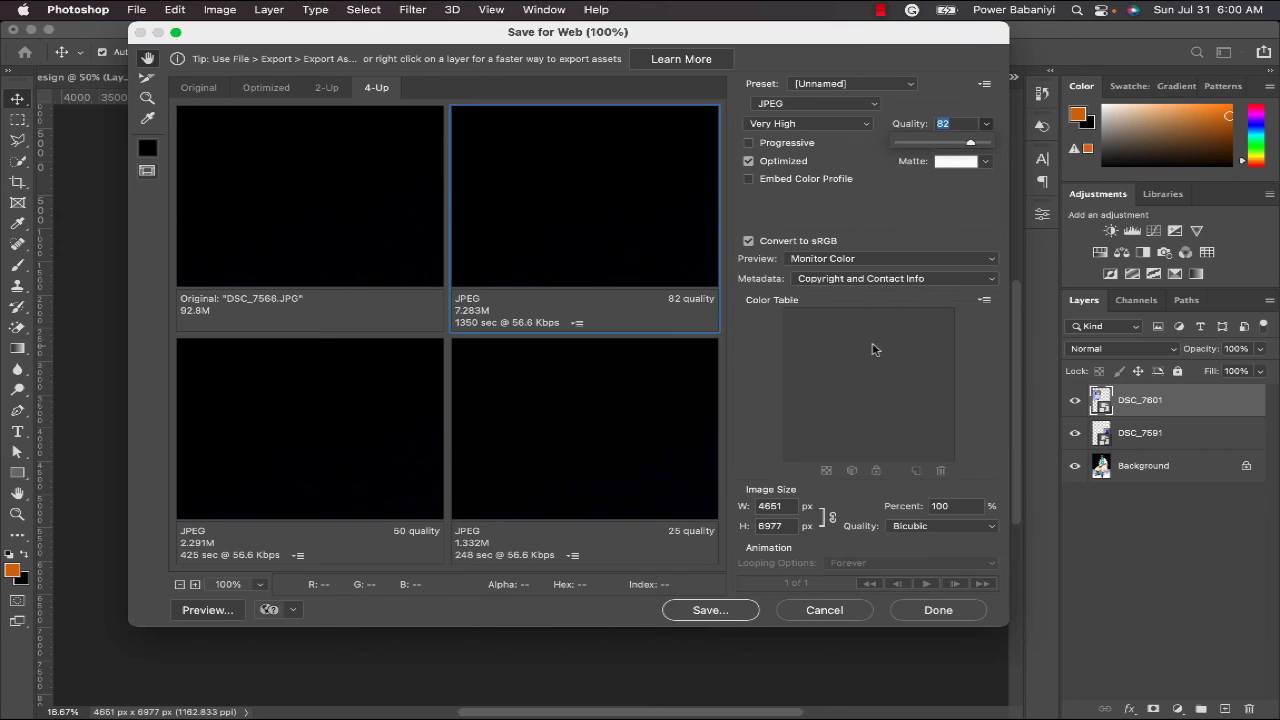
pyautogui.click(728, 612)
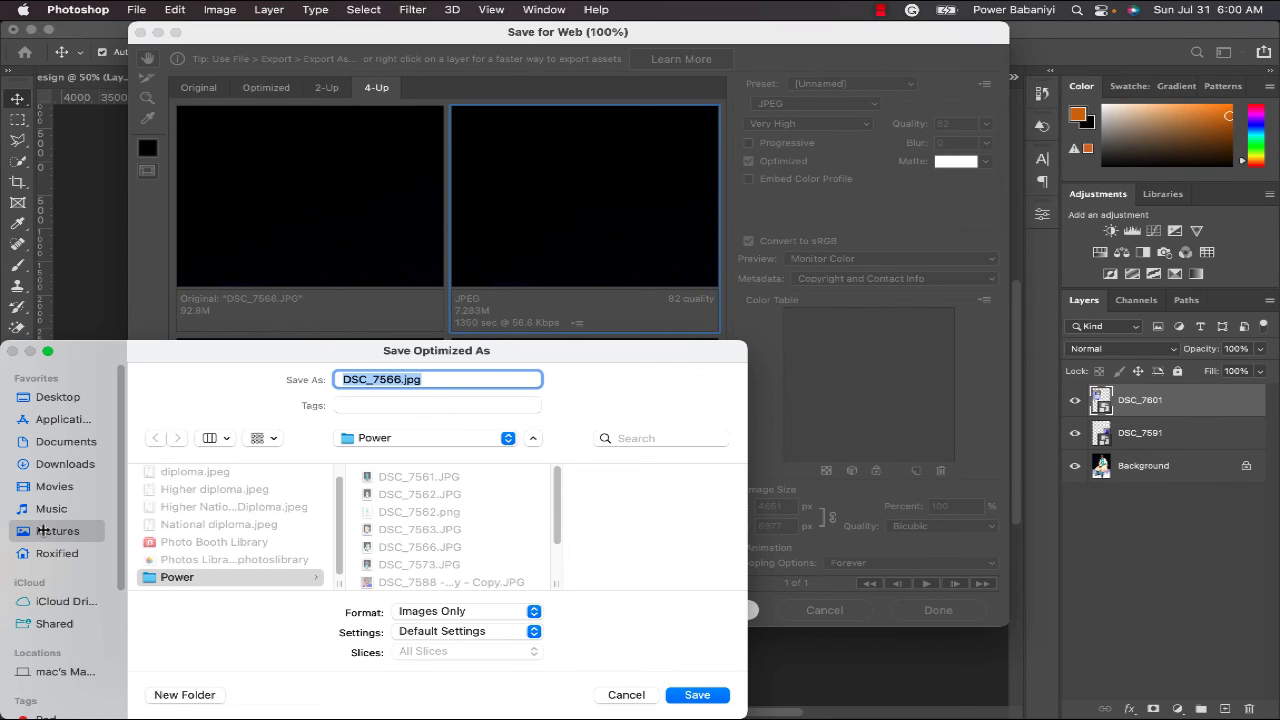
# - Browse to Documents, then cancel both Save Optimized As and Save for Web without saving
pyautogui.click(78, 442)
pyautogui.scroll(-15, 255, 470)
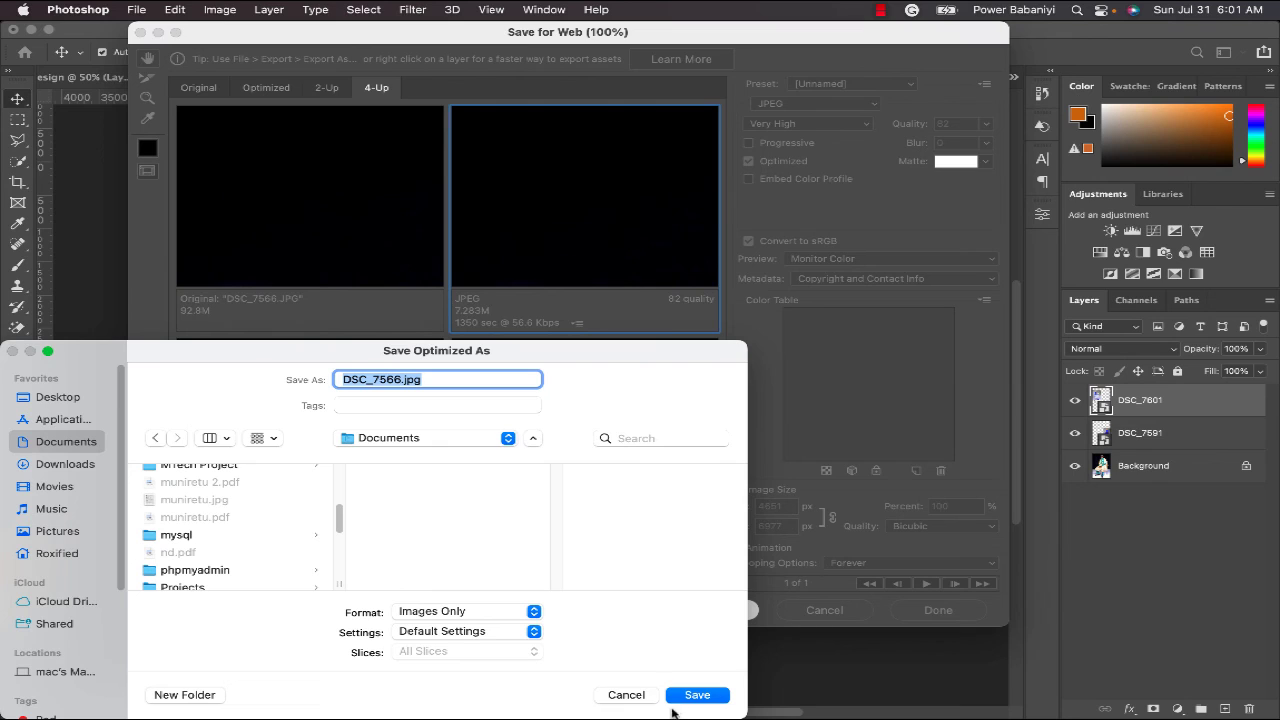
pyautogui.click(636, 694)
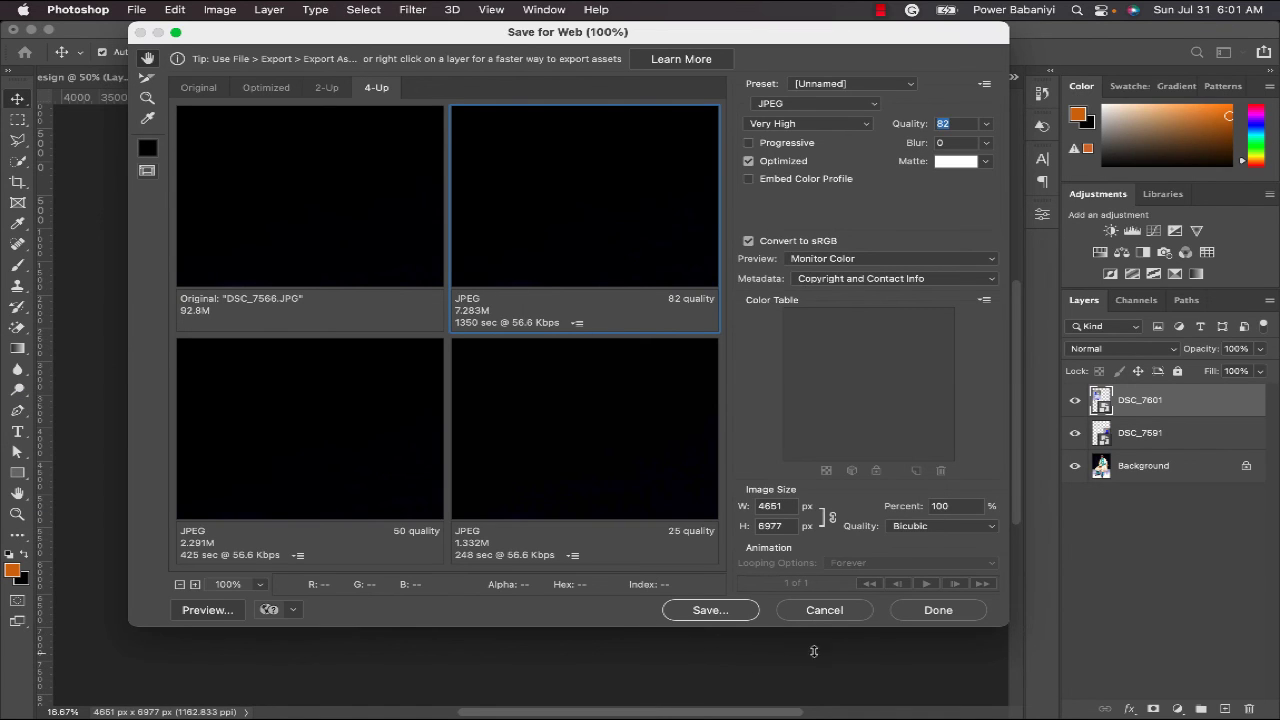
pyautogui.click(824, 614)
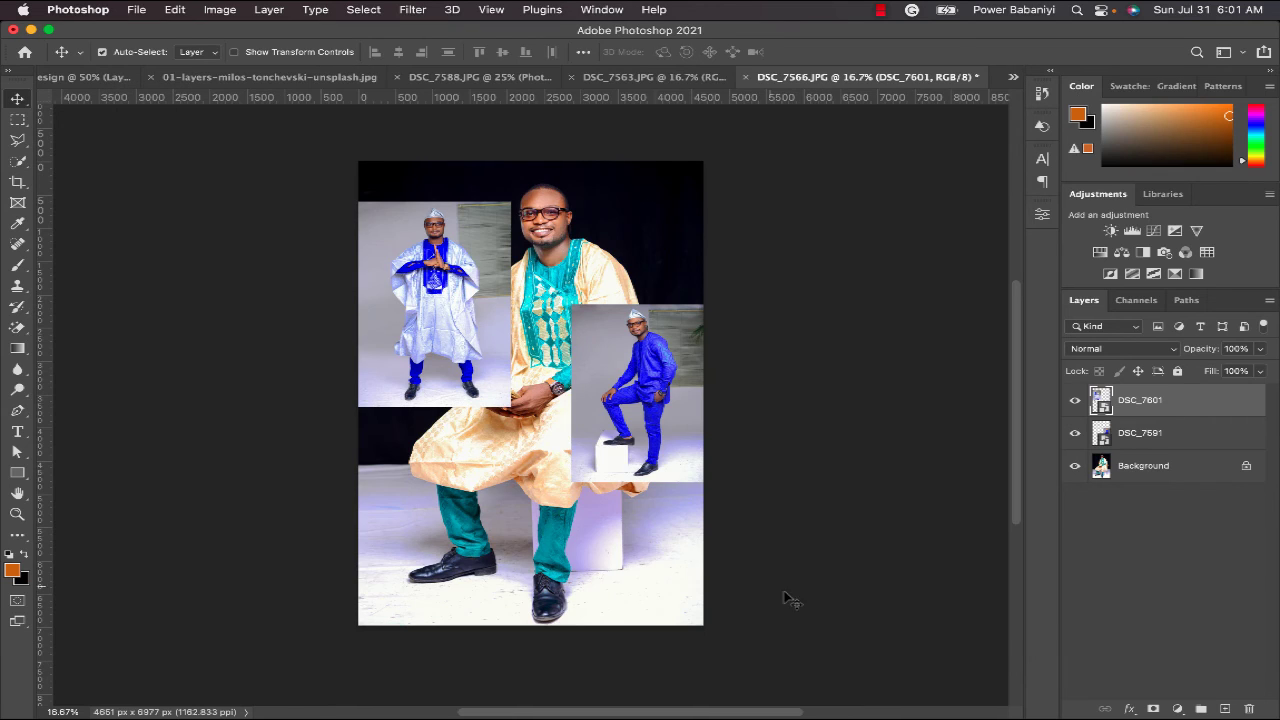